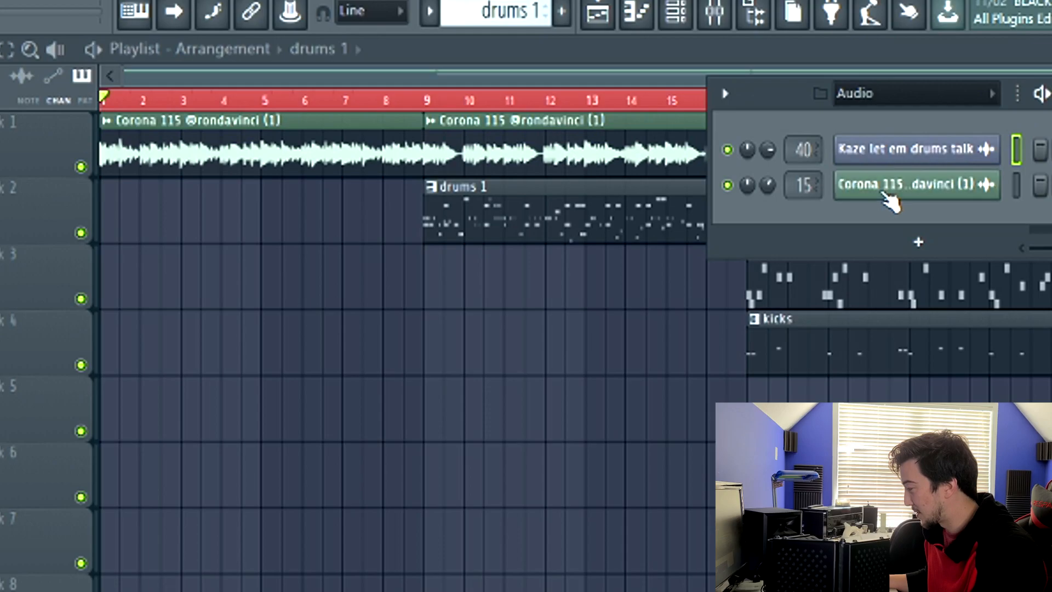
# Step: Play back the arrangement with the mixer open, then close the parametric EQ window
pyautogui.moveTo(479, 163); pyautogui.dragTo(424, 205)
pyautogui.press('F9')
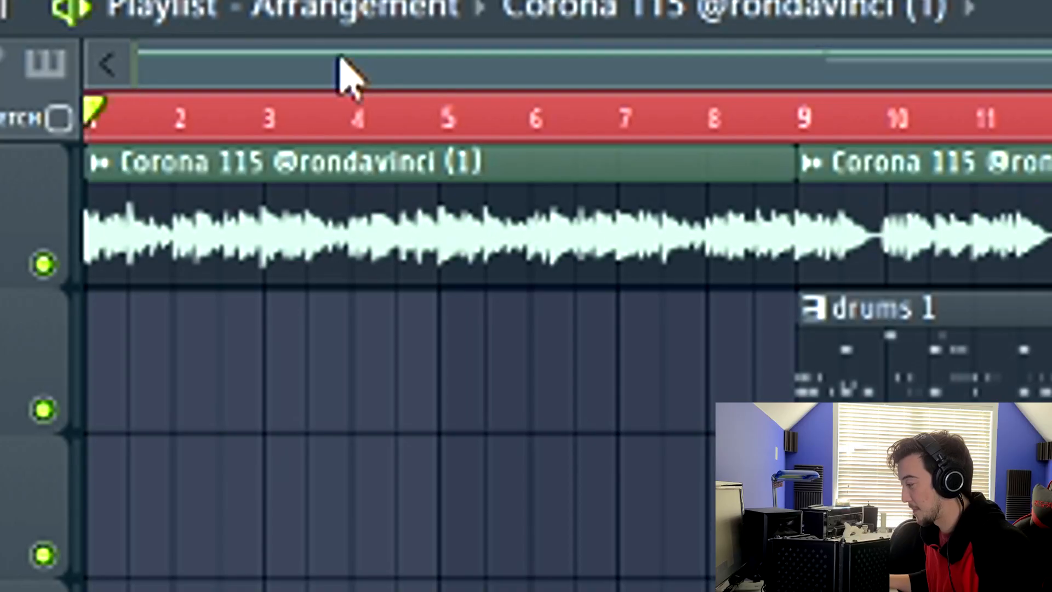
pyautogui.press('space')
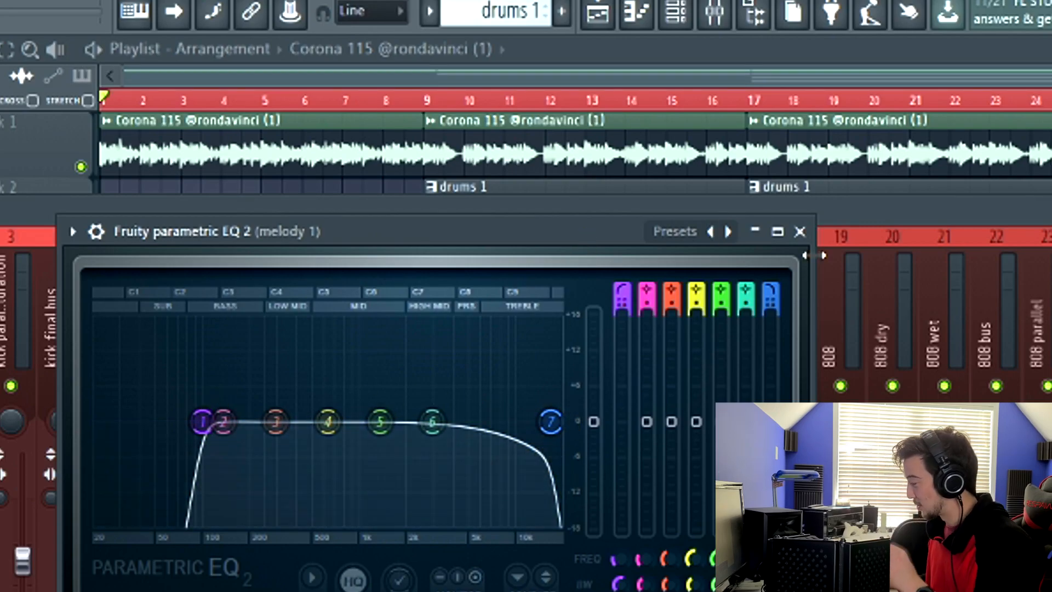
pyautogui.press('Escape')
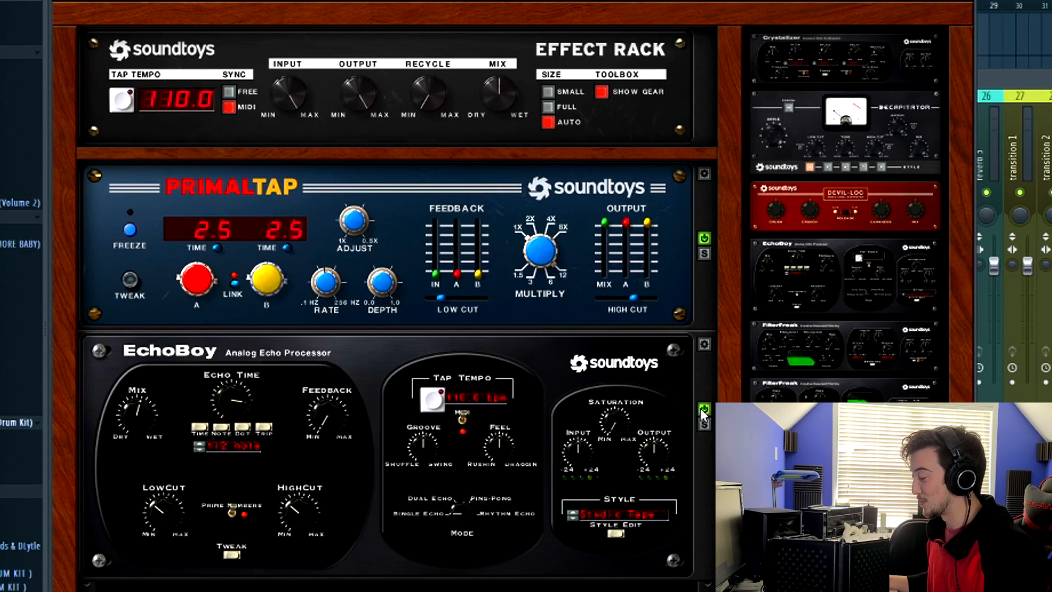
# Step: Toggle the EchoBoy and Fruity parametric EQ 2 effects on the melody 1 chain while auditioning playback
pyautogui.click(704, 408)
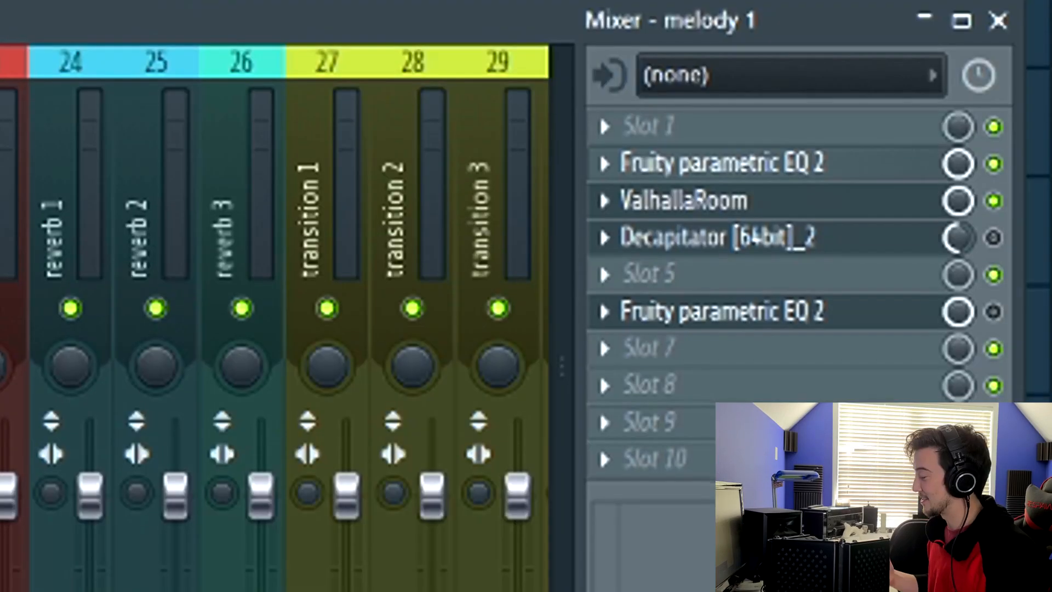
pyautogui.click(992, 299)
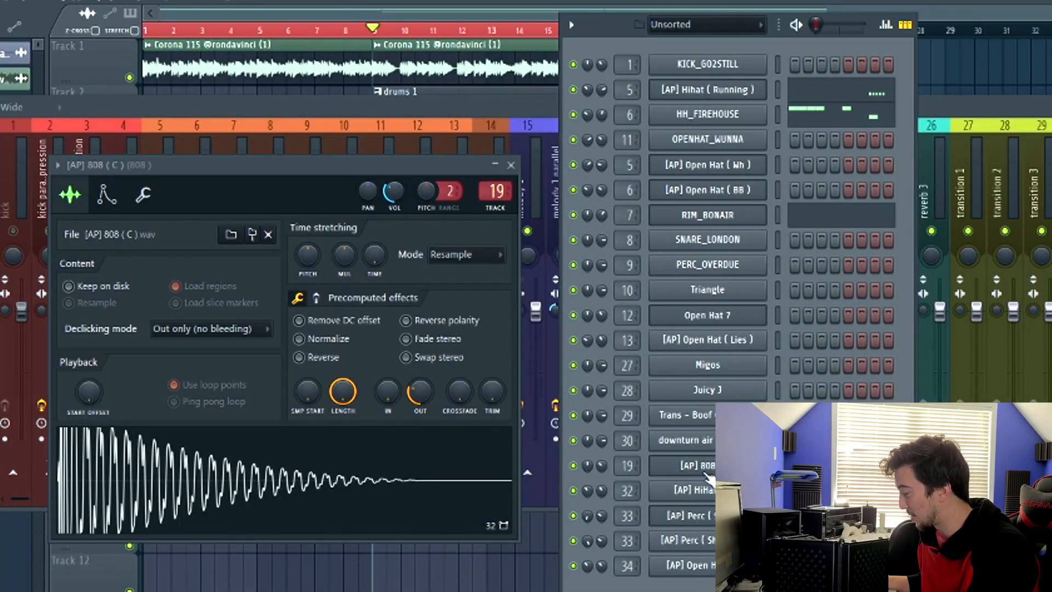
pyautogui.click(704, 472)
pyautogui.click(704, 472)
pyautogui.moveTo(327, 165); pyautogui.dragTo(422, 102)
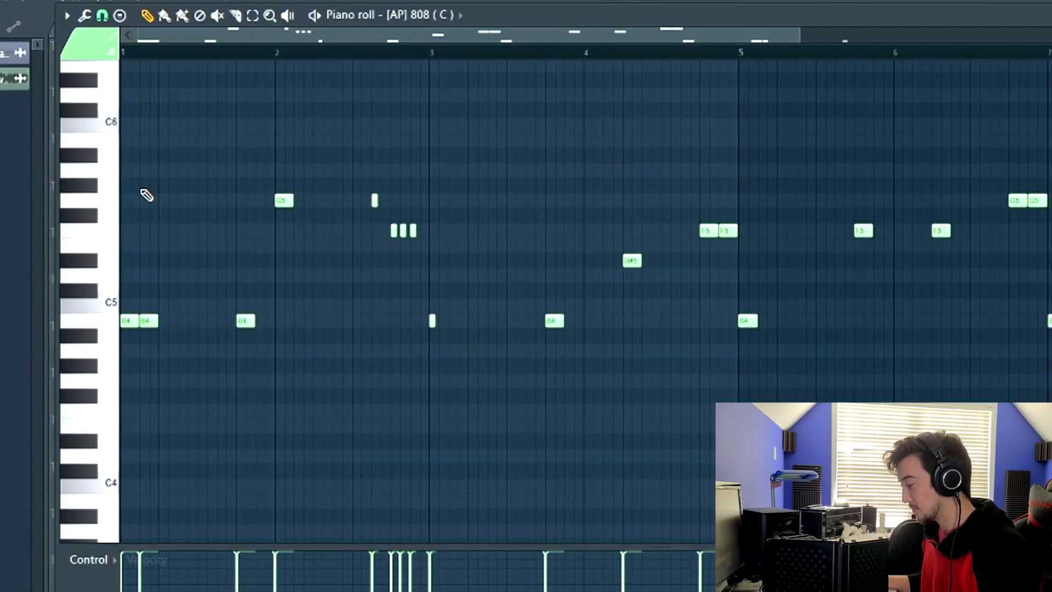
pyautogui.press('space')
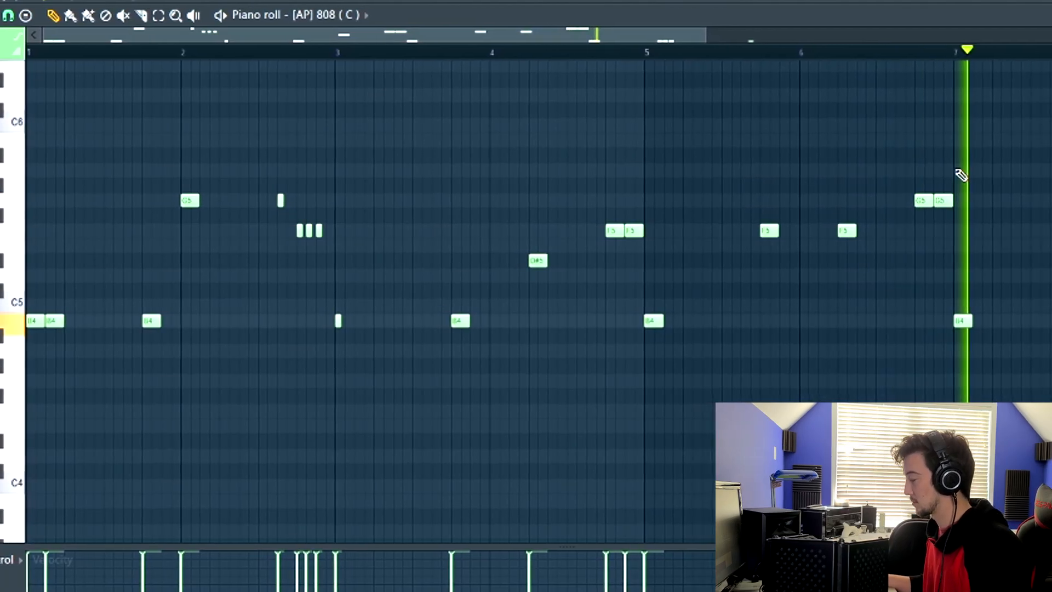
# Step: Slice the B4 808 notes in the first bar of the 808 piano roll and audition the loop
pyautogui.scroll(-1, 957, 171)
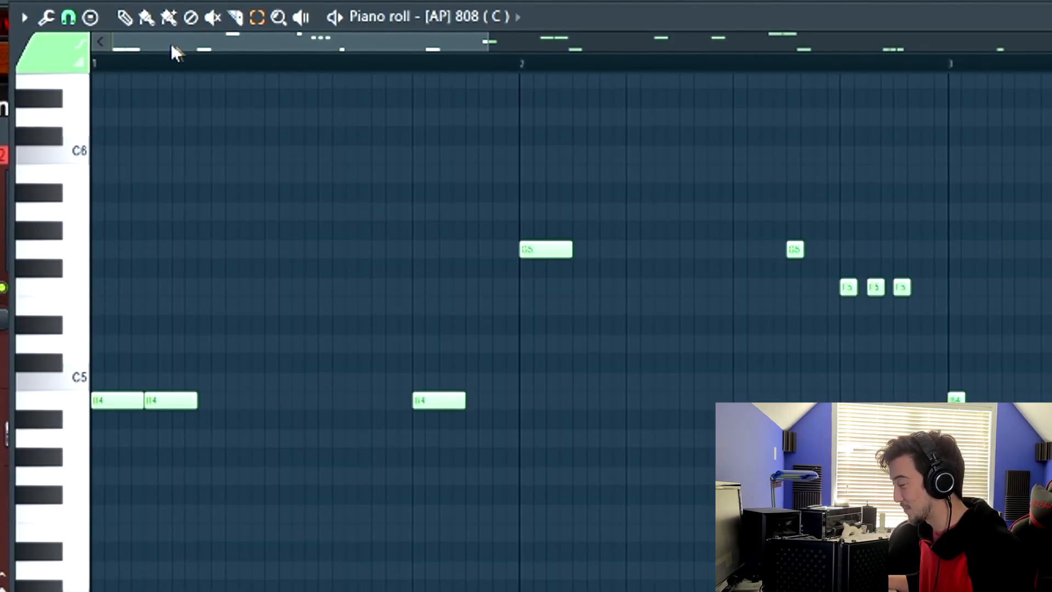
pyautogui.moveTo(123, 369); pyautogui.dragTo(124, 434)
pyautogui.moveTo(444, 352); pyautogui.dragTo(447, 439)
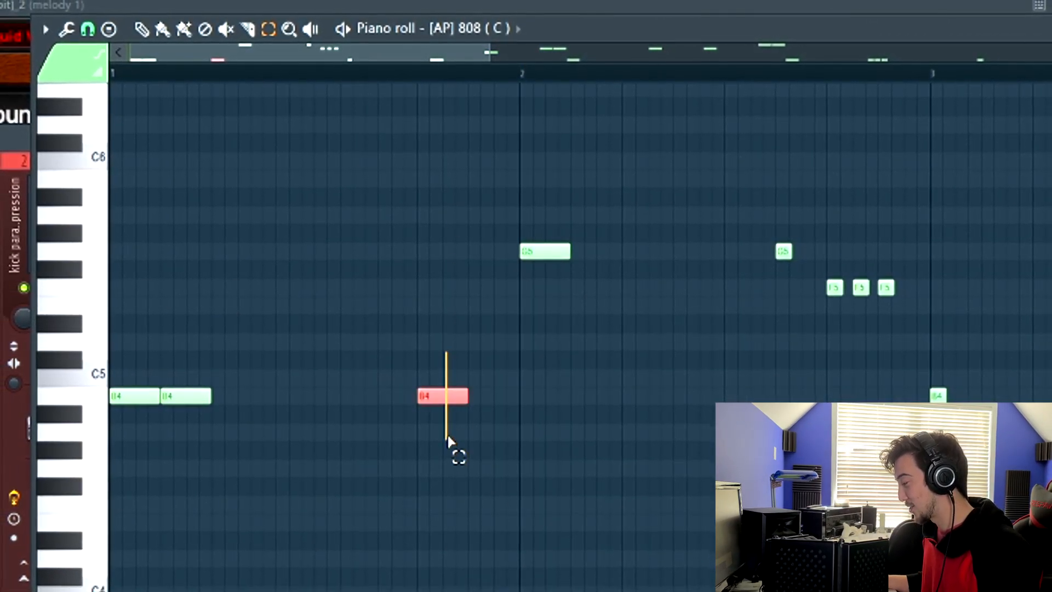
pyautogui.moveTo(519, 77); pyautogui.dragTo(394, 110)
pyautogui.press('space')
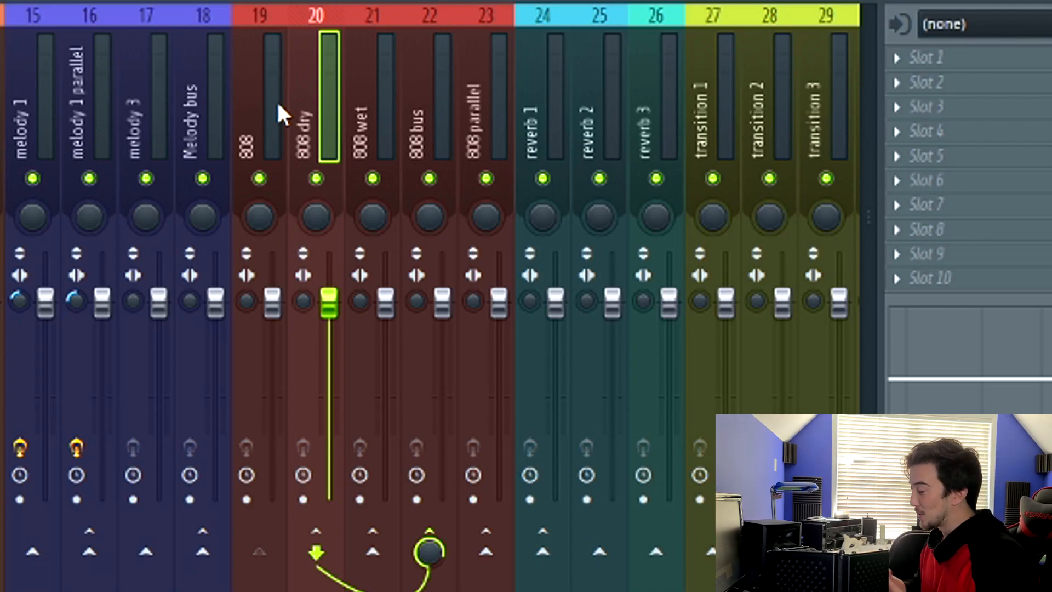
# Step: Add the TR5 Classic Clipper (VST3) to an empty effect slot on the 808 bus mixer track
pyautogui.click(385, 82)
pyautogui.click(417, 84)
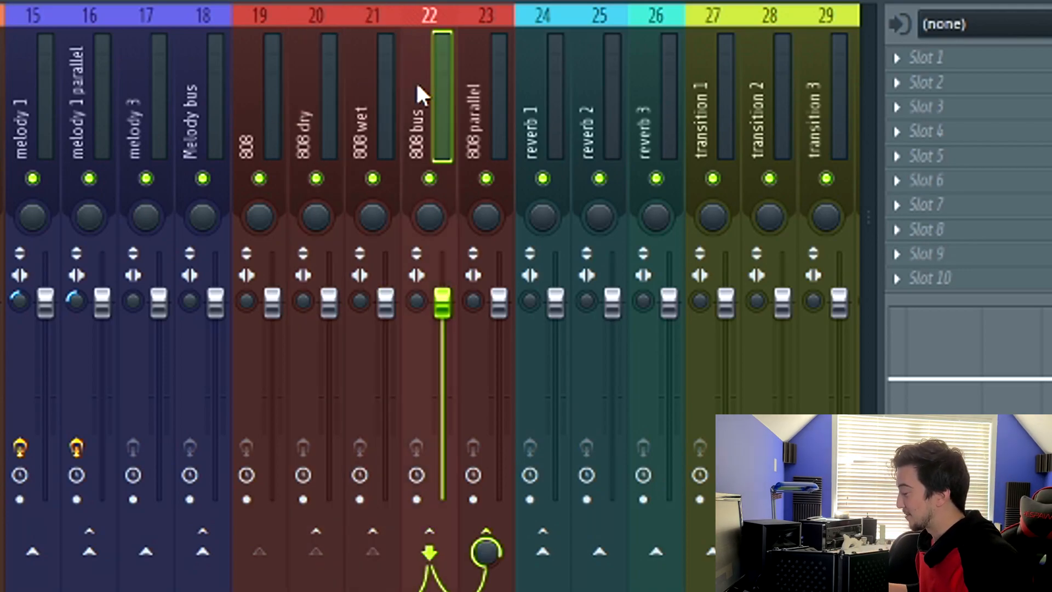
pyautogui.click(388, 85)
pyautogui.click(425, 88)
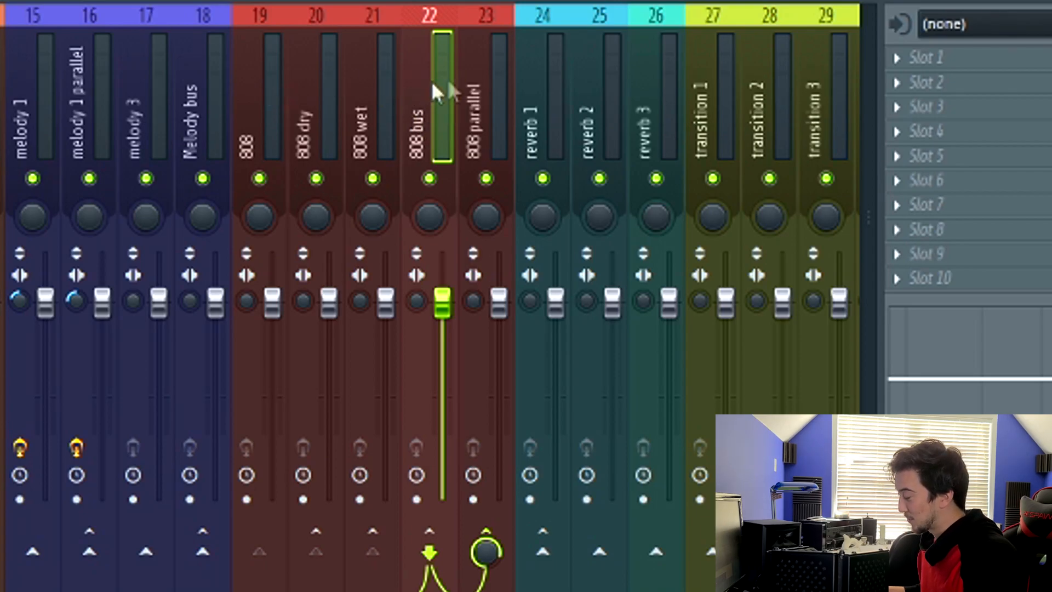
pyautogui.click(887, 106)
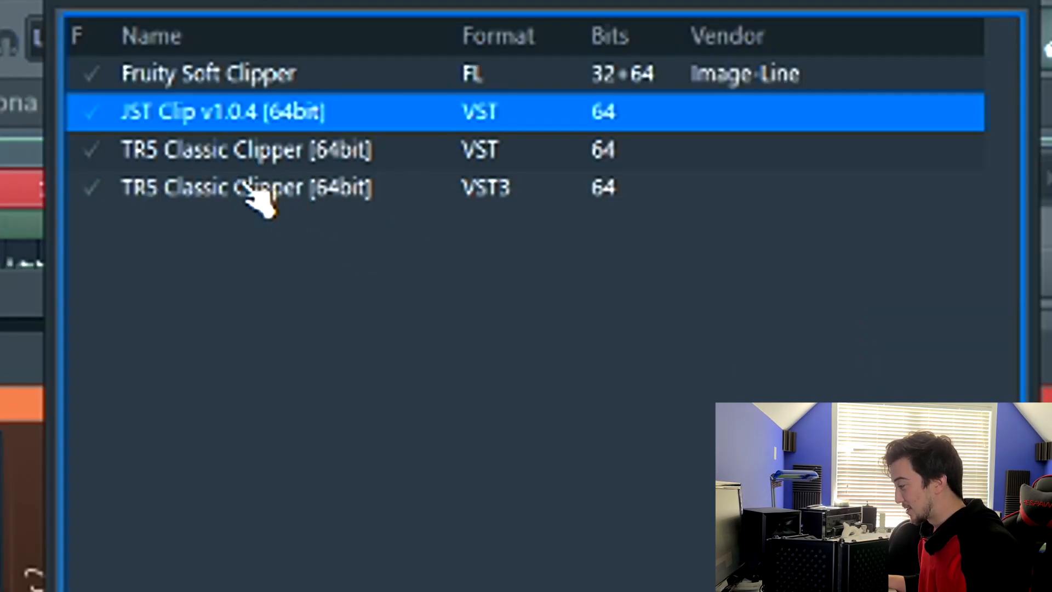
pyautogui.click(255, 194)
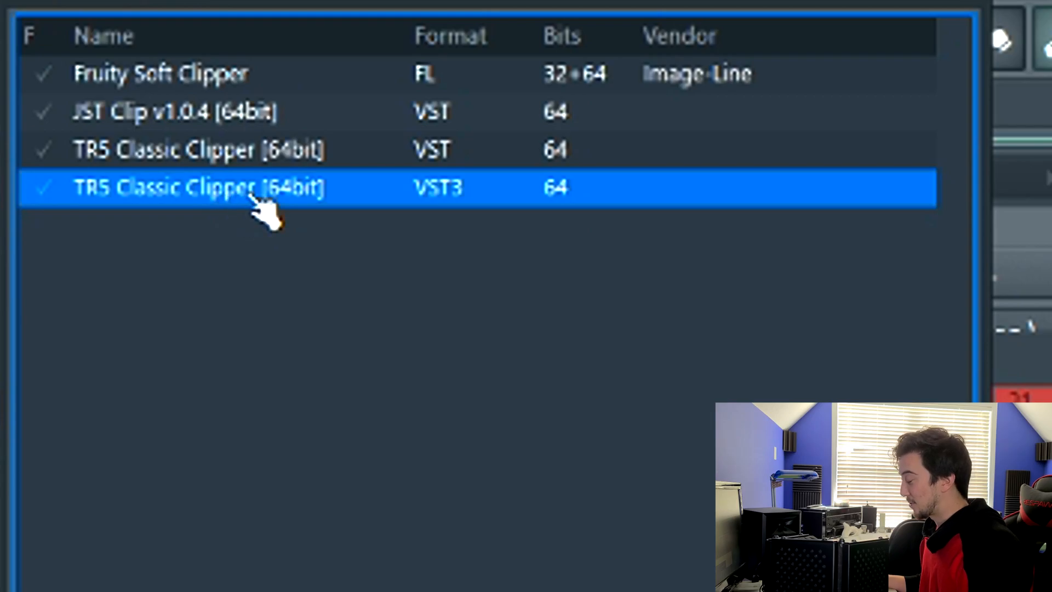
pyautogui.doubleClick(253, 193)
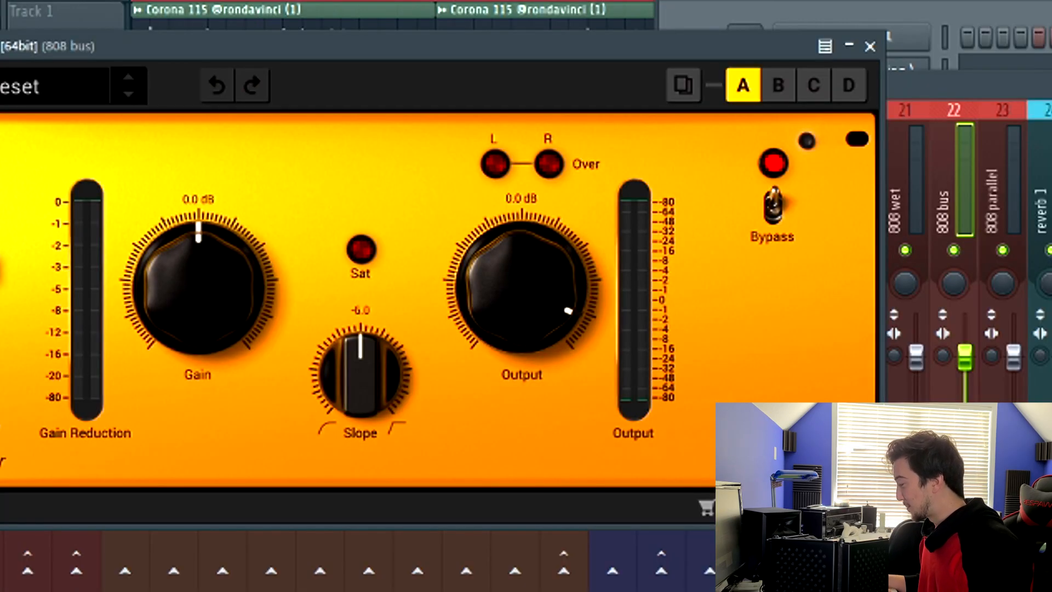
pyautogui.click(959, 151)
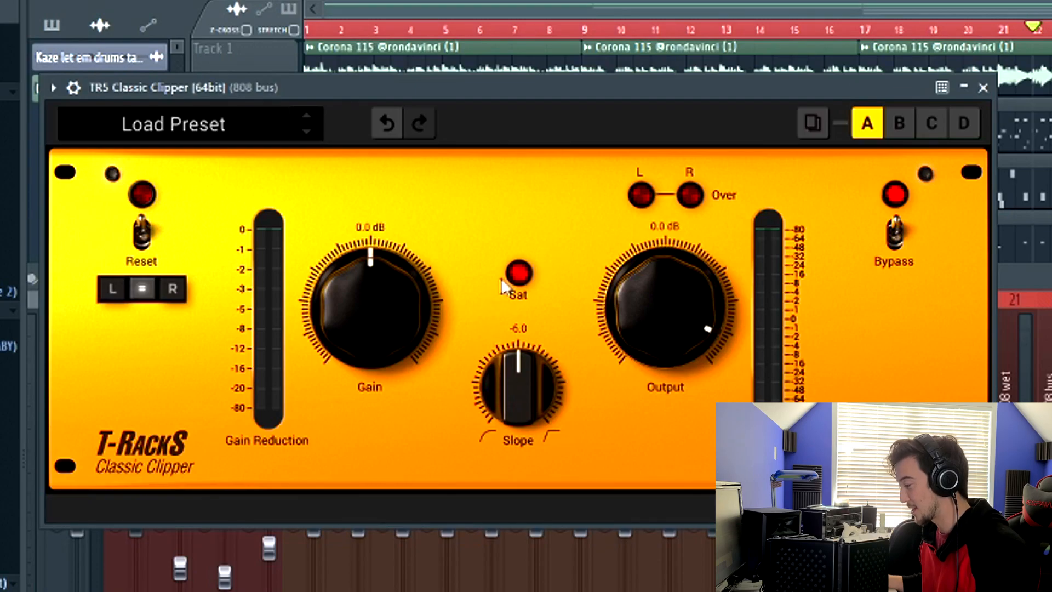
# Step: Adjust the clipper's Slope knob and set its Output to about -2.2 dB
pyautogui.moveTo(550, 100); pyautogui.dragTo(551, 87)
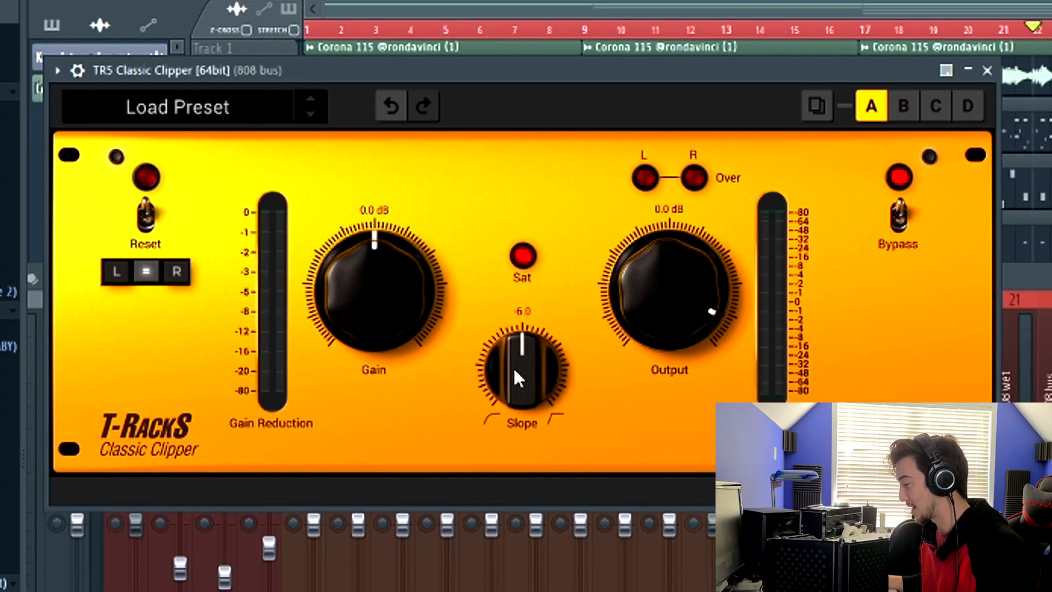
pyautogui.moveTo(515, 371); pyautogui.dragTo(482, 135)
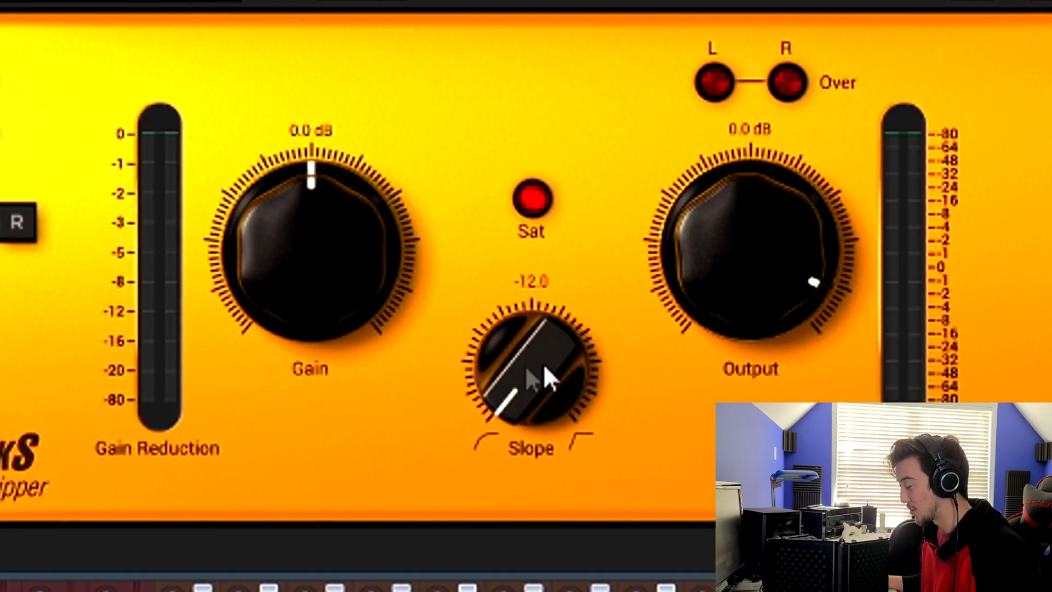
pyautogui.moveTo(544, 367); pyautogui.dragTo(524, 438)
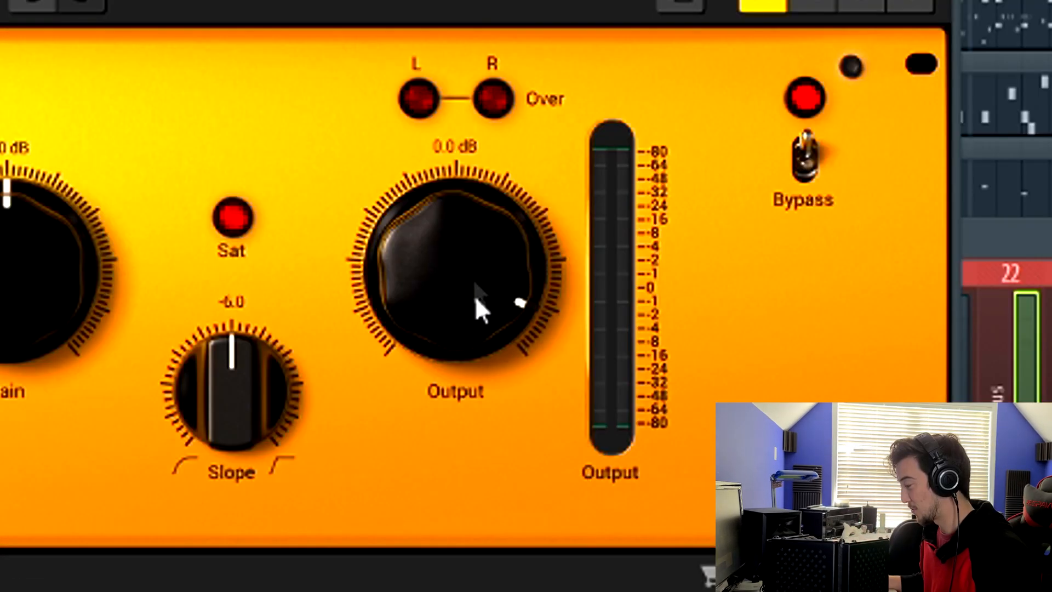
pyautogui.moveTo(459, 278); pyautogui.dragTo(458, 287)
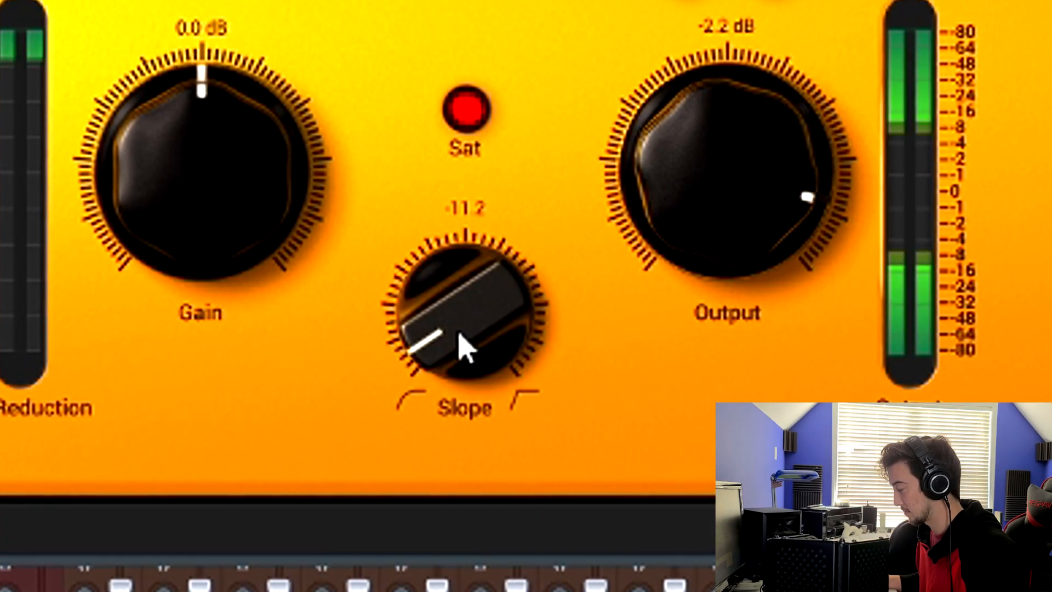
pyautogui.doubleClick(455, 347)
pyautogui.moveTo(485, 354); pyautogui.dragTo(521, 313)
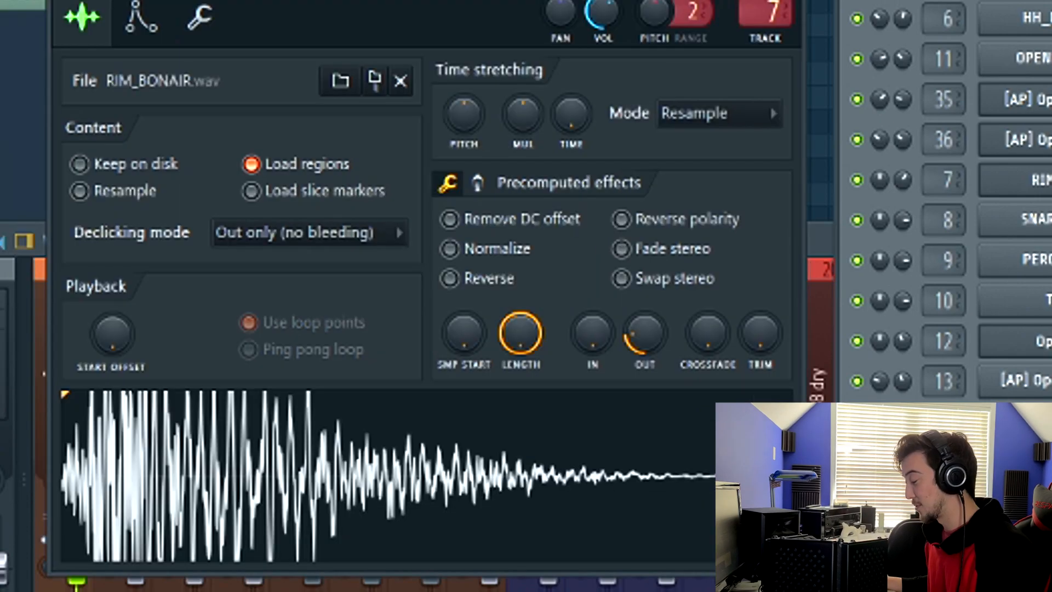
# Step: Toggle mute on the hh 1 and hh 2 mixer tracks and play the beat
pyautogui.moveTo(427, 0); pyautogui.dragTo(433, 6)
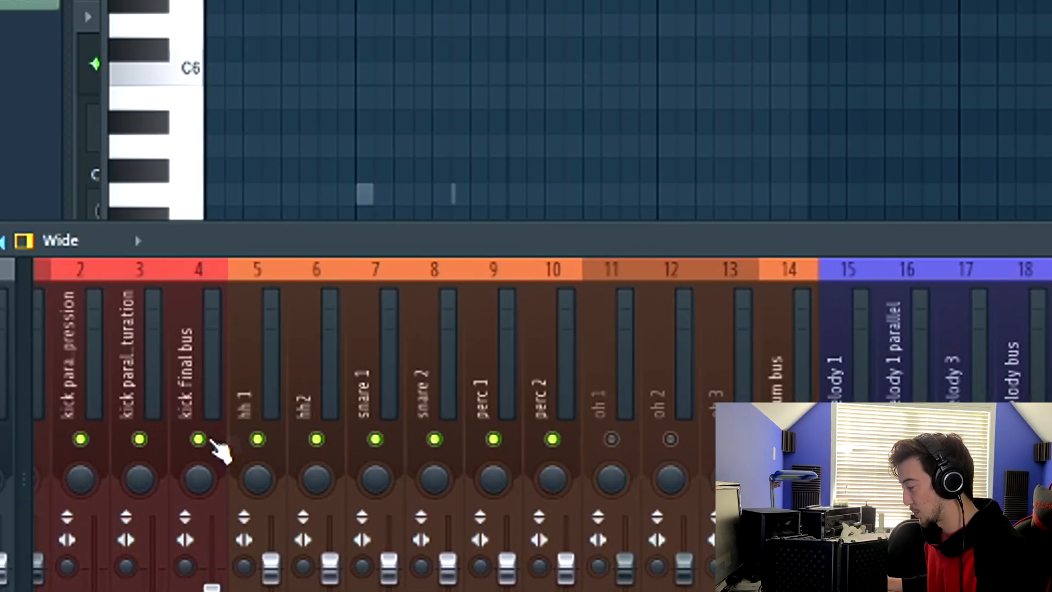
pyautogui.click(258, 438)
pyautogui.click(316, 439)
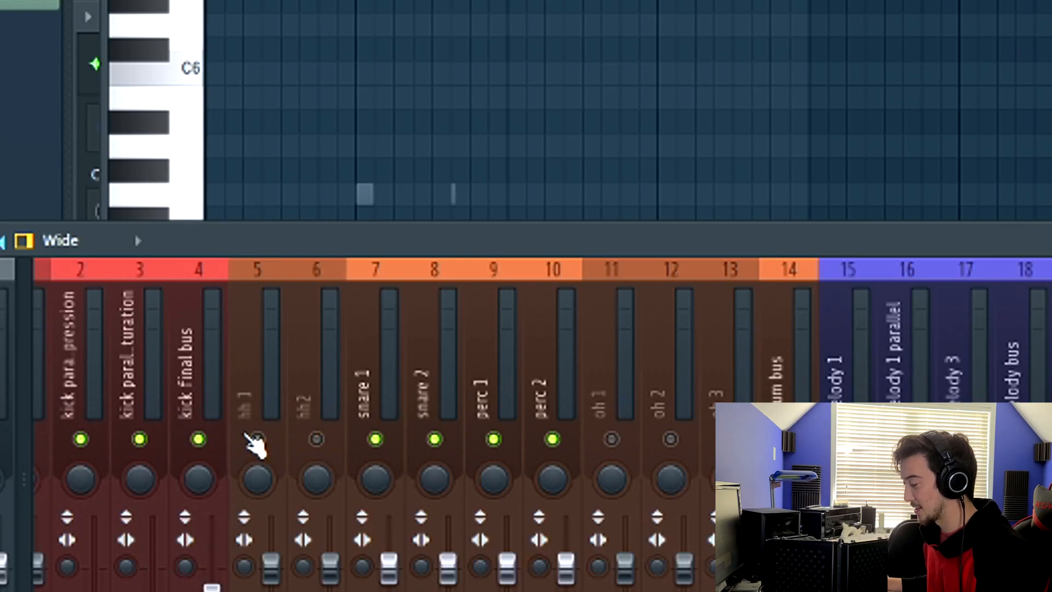
pyautogui.press('space')
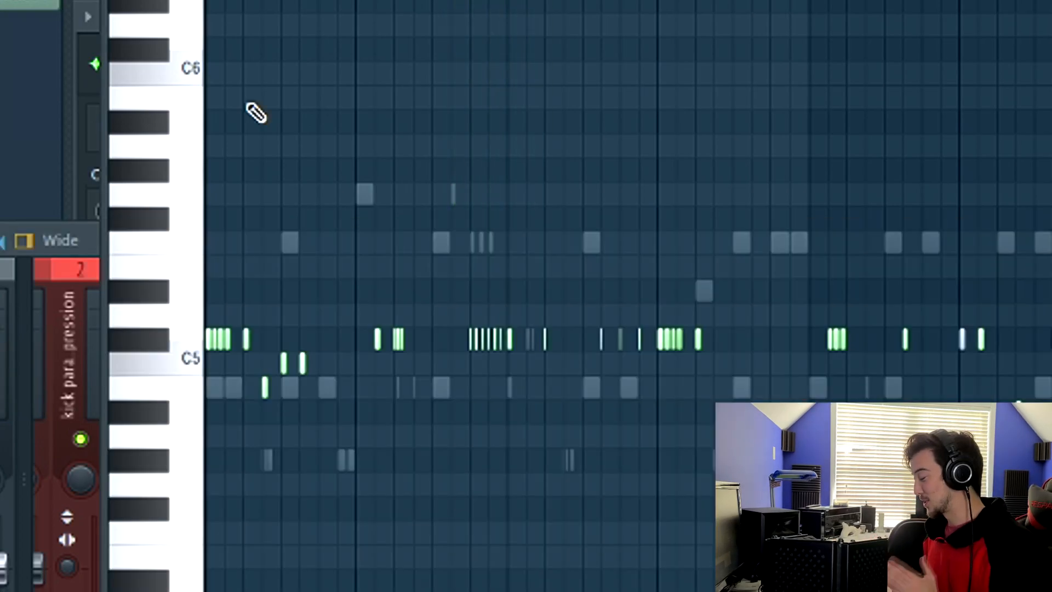
# Step: Play back and inspect the hi-hat pattern in the piano roll
pyautogui.press('F9')
pyautogui.press('F9')
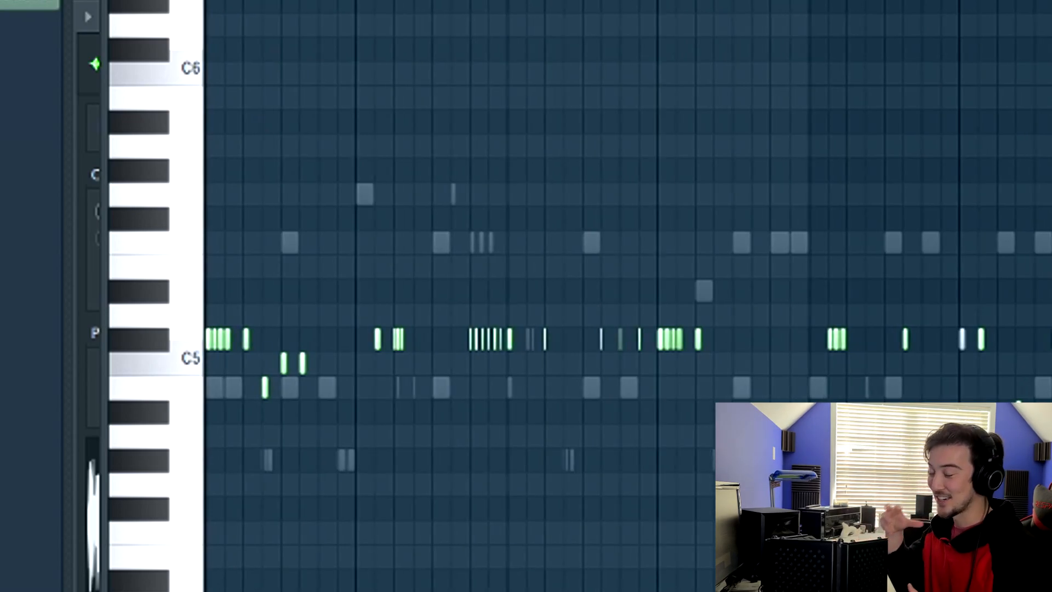
pyautogui.click(215, 69)
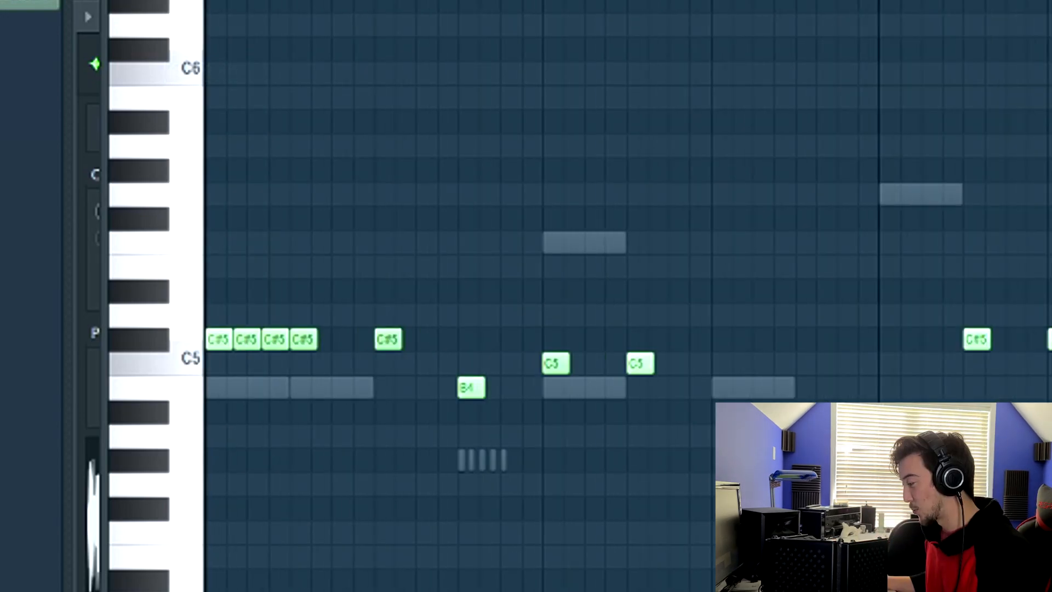
pyautogui.click(175, 1)
pyautogui.click(212, 95)
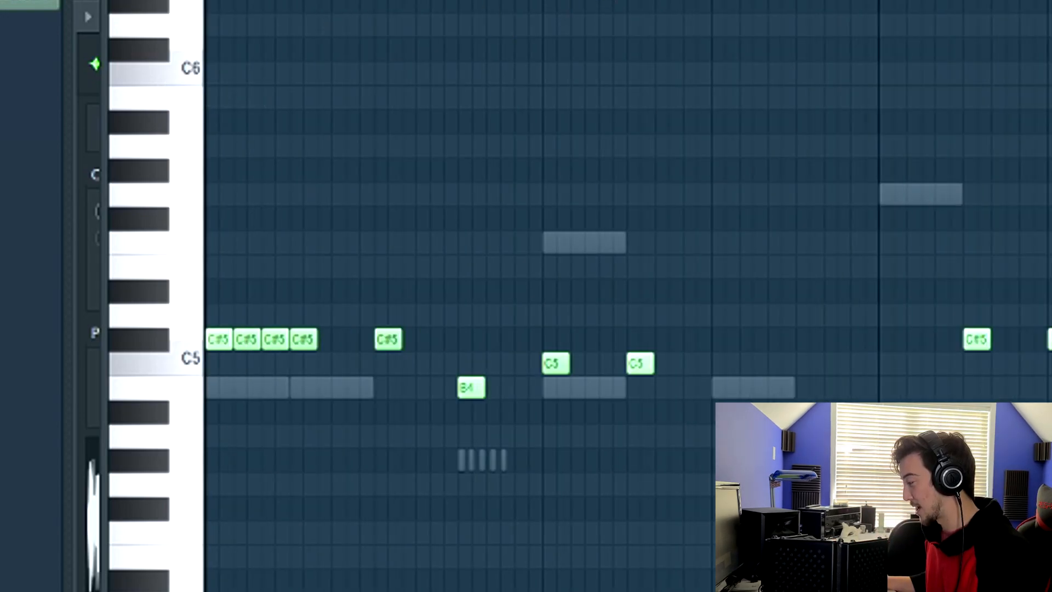
pyautogui.scroll(-2, 469, 66)
pyautogui.press('space')
pyautogui.press('space')
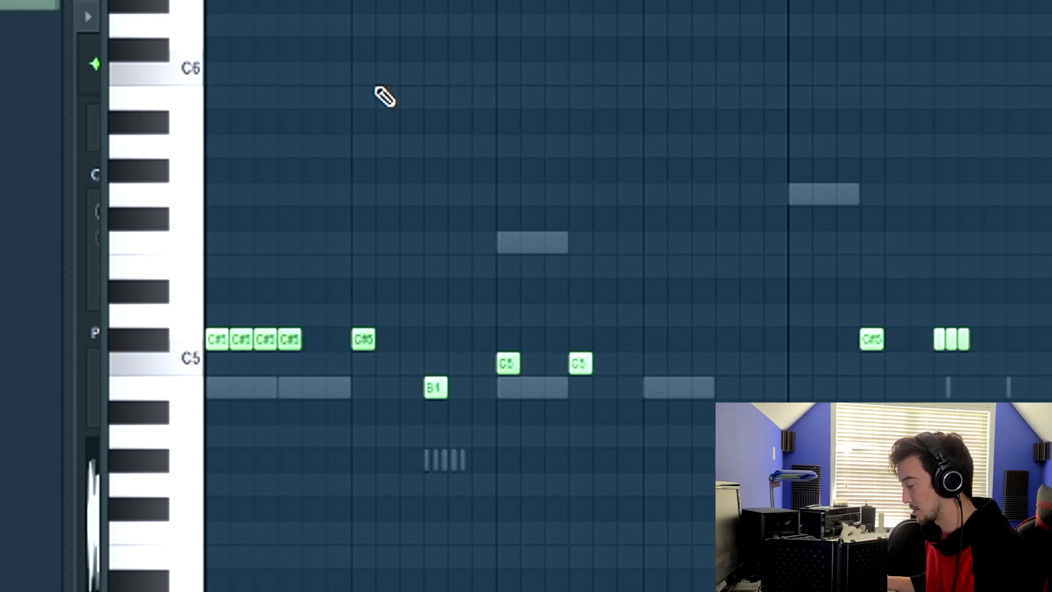
pyautogui.press('space')
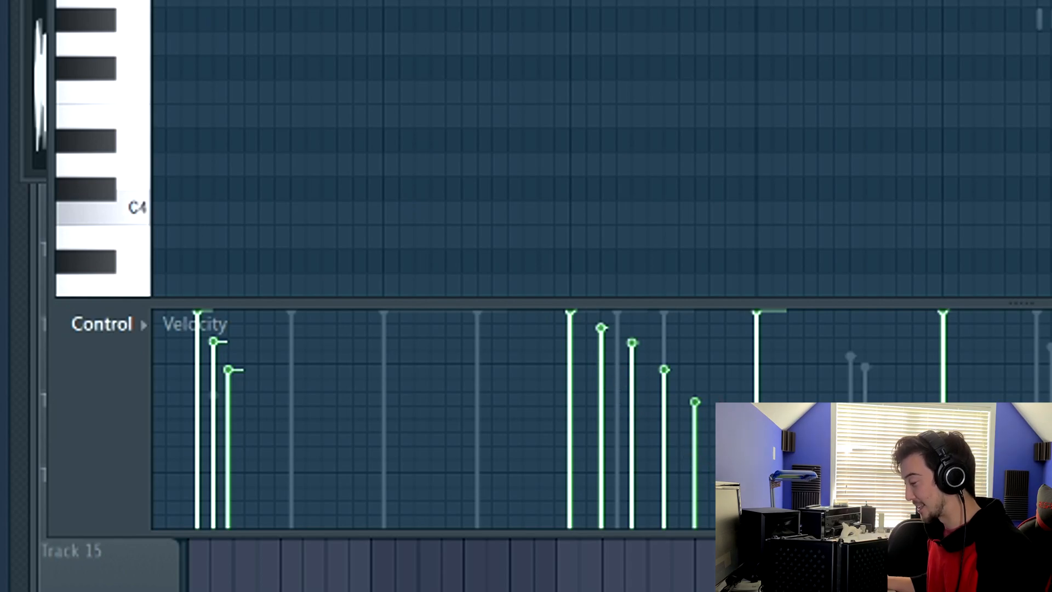
# Step: Raise the velocity of a note in the opening hi-hat roll in the velocity lane
pyautogui.moveTo(214, 385)
pyautogui.mouseDown()
pyautogui.moveTo(246, 438)
pyautogui.moveTo(225, 366)
pyautogui.mouseUp()
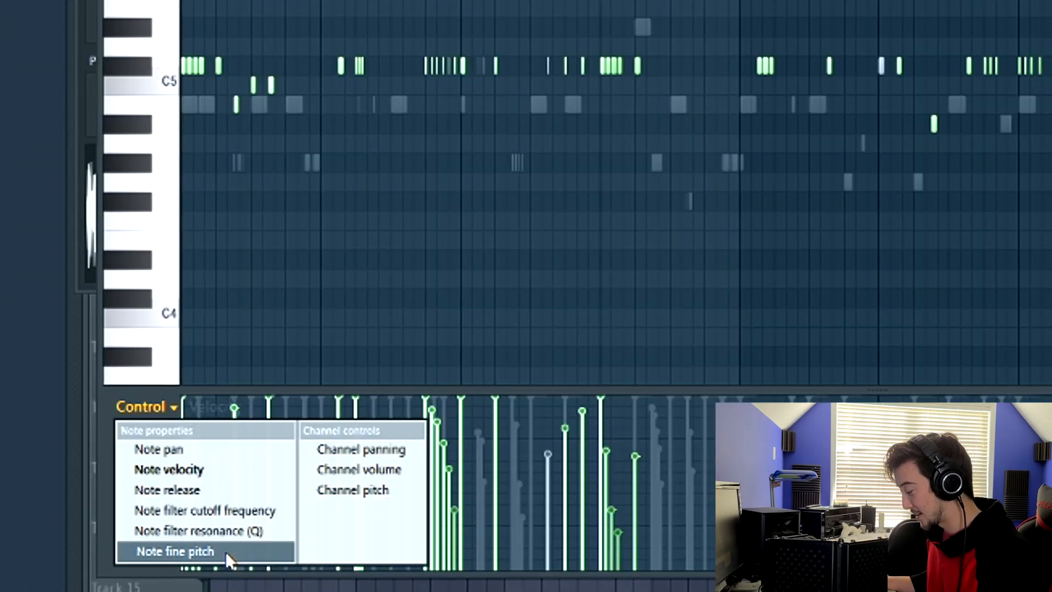
pyautogui.click(225, 551)
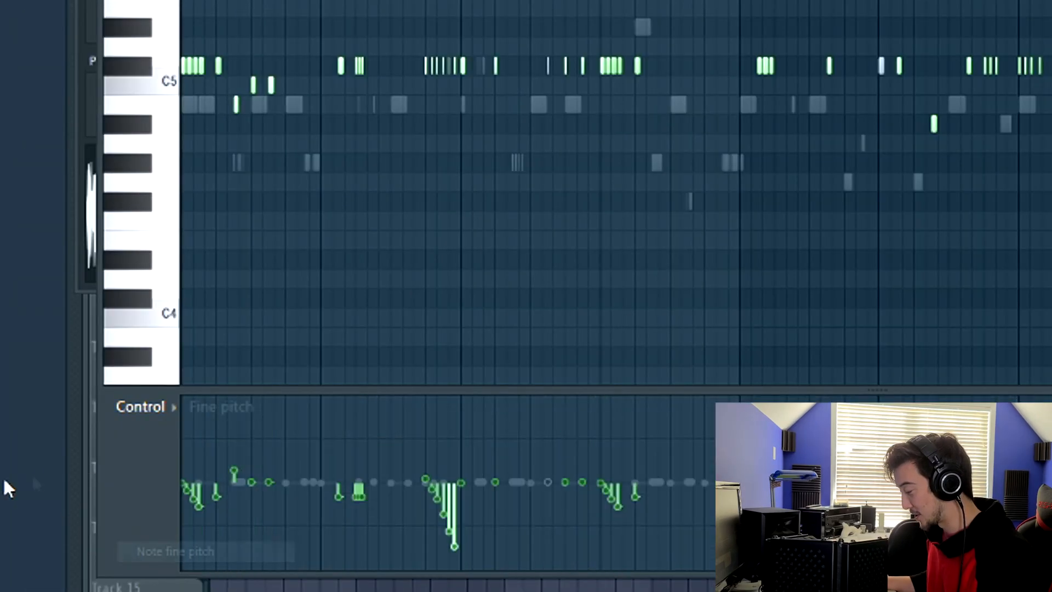
pyautogui.click(167, 422)
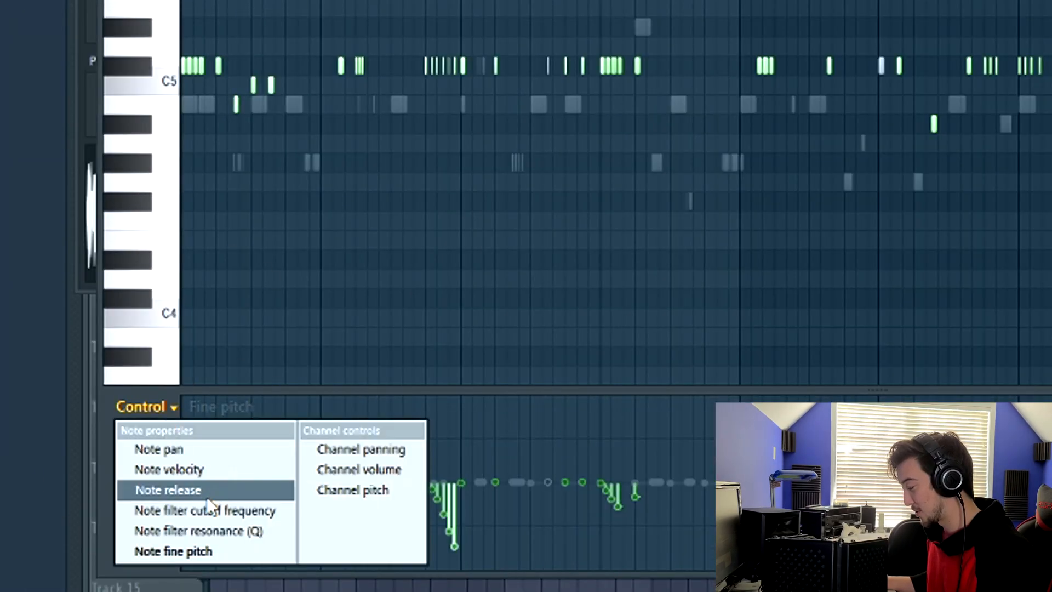
pyautogui.click(198, 468)
# Step: Switch the control lane to note fine pitch and draw slightly lowered fine pitch across a run of hi-hat notes
pyautogui.click(172, 406)
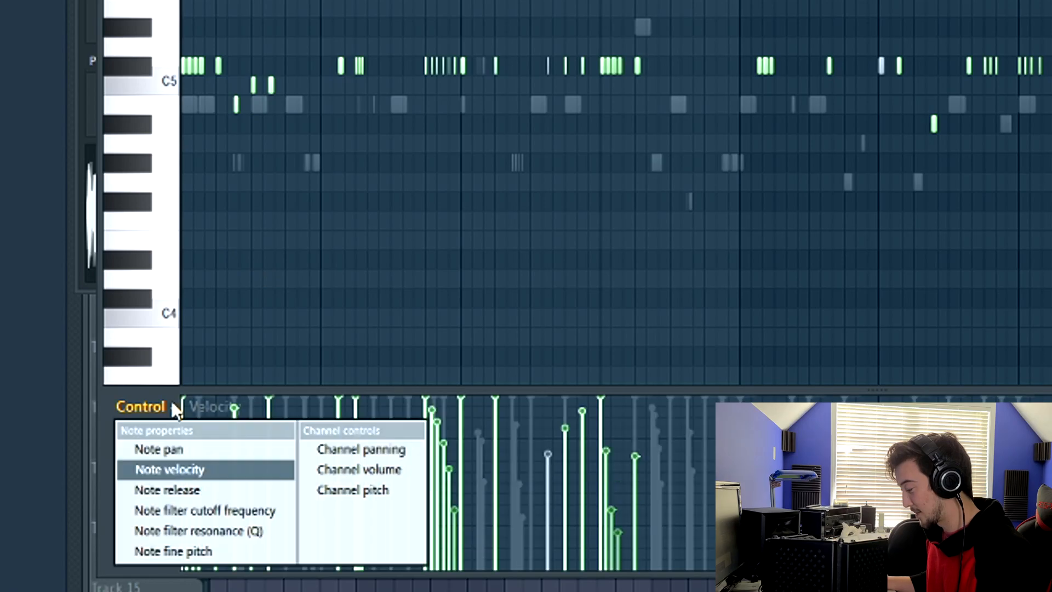
pyautogui.click(196, 551)
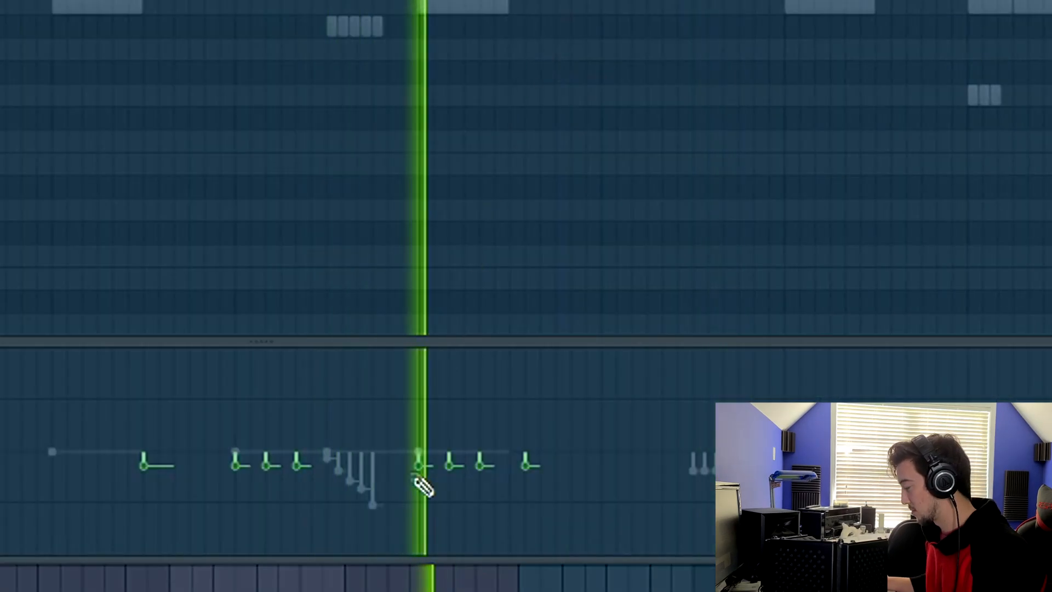
pyautogui.moveTo(423, 467); pyautogui.dragTo(526, 478)
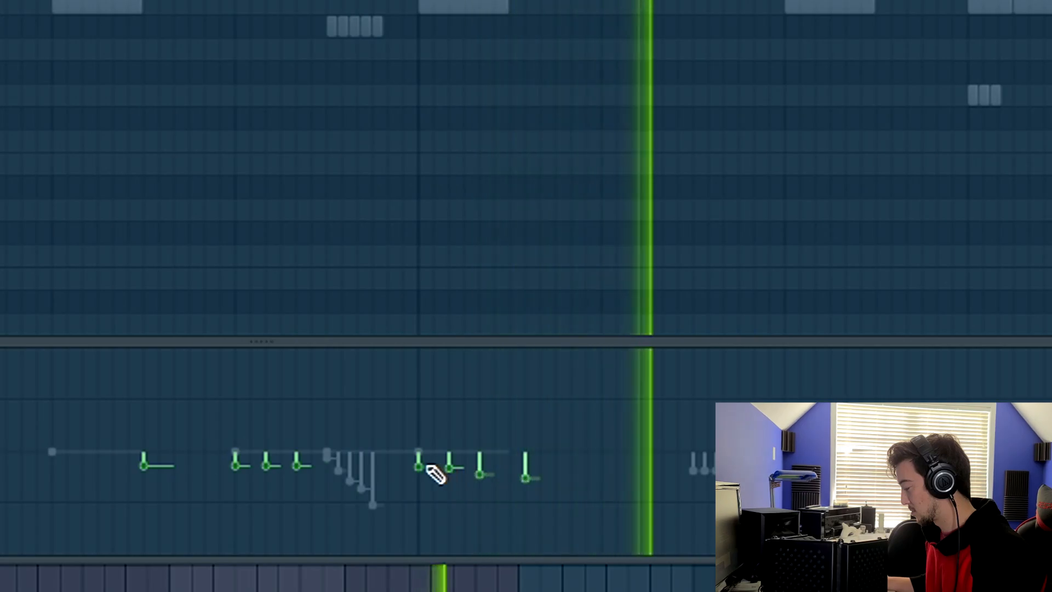
# Step: Zoom into the piano roll, select and review the lower hi-hat notes, and play the pattern
pyautogui.scroll(-2, 430, 88)
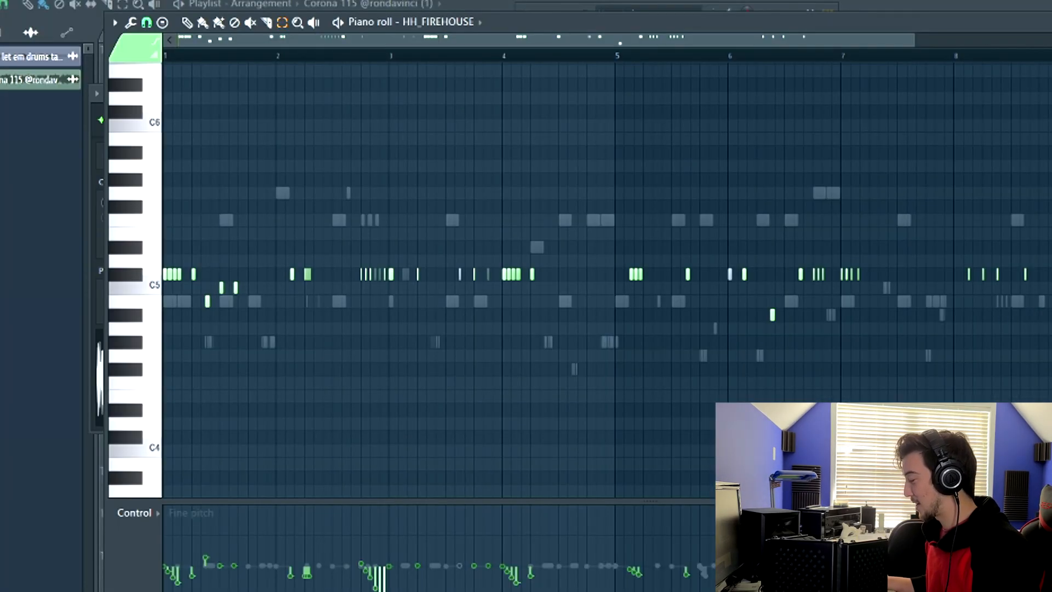
pyautogui.moveTo(1050, 330); pyautogui.dragTo(128, 219)
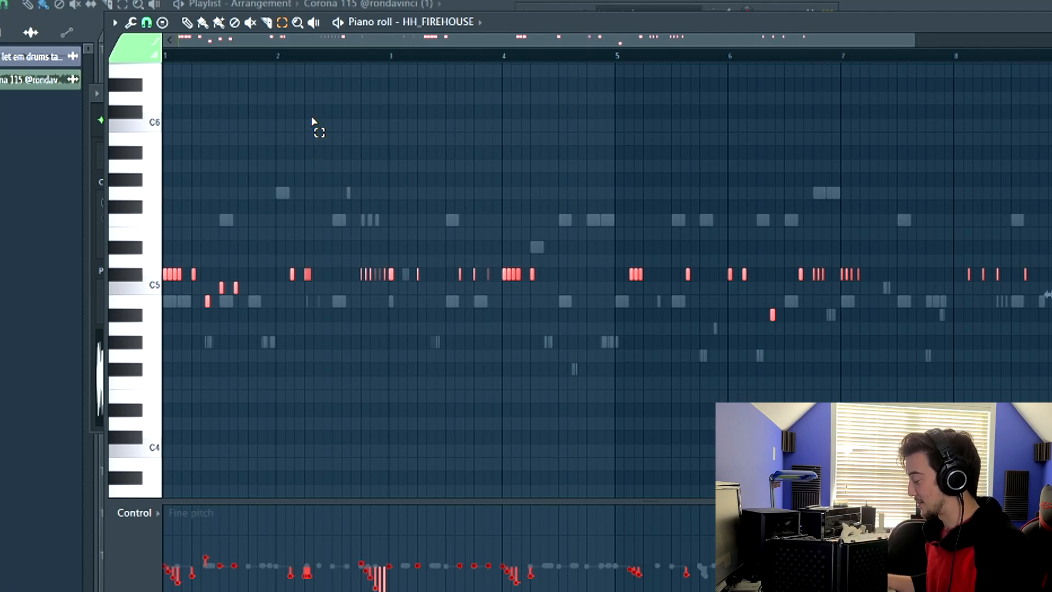
pyautogui.click(337, 128)
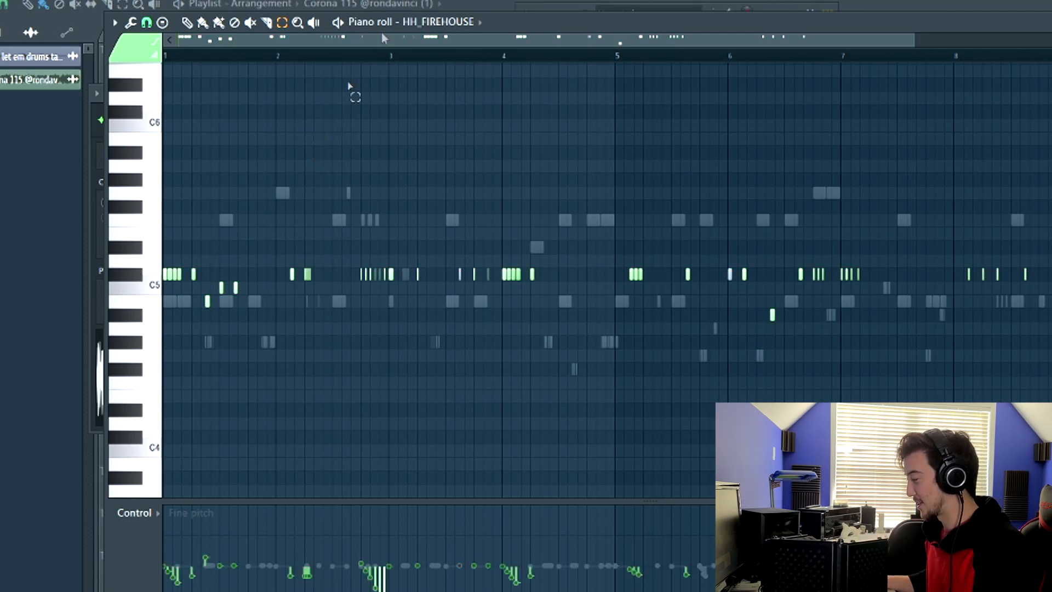
pyautogui.click(433, 23)
pyautogui.click(433, 108)
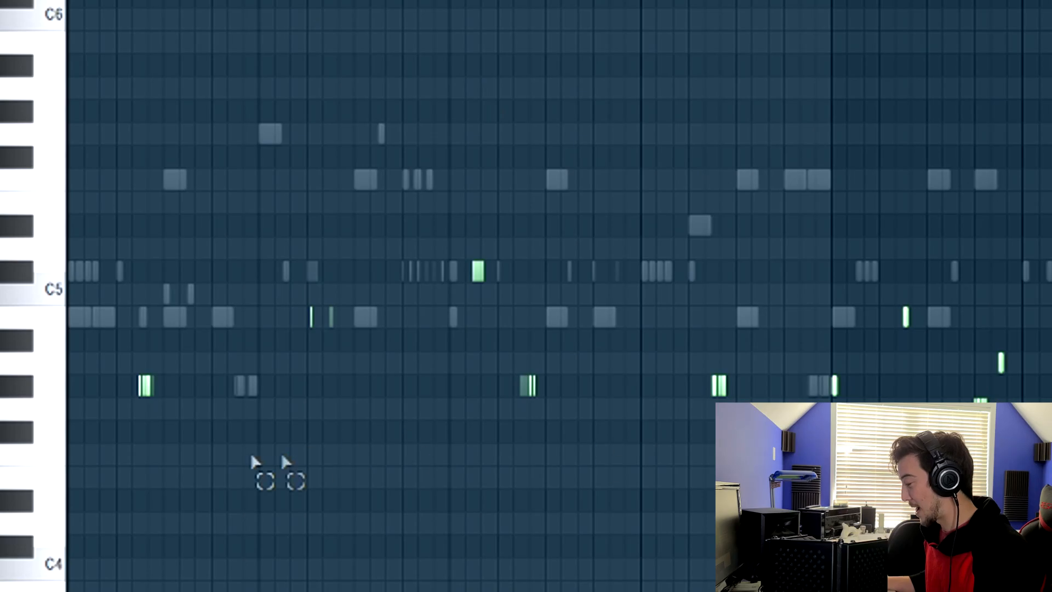
pyautogui.moveTo(134, 435); pyautogui.dragTo(1051, 124)
pyautogui.click(114, 424)
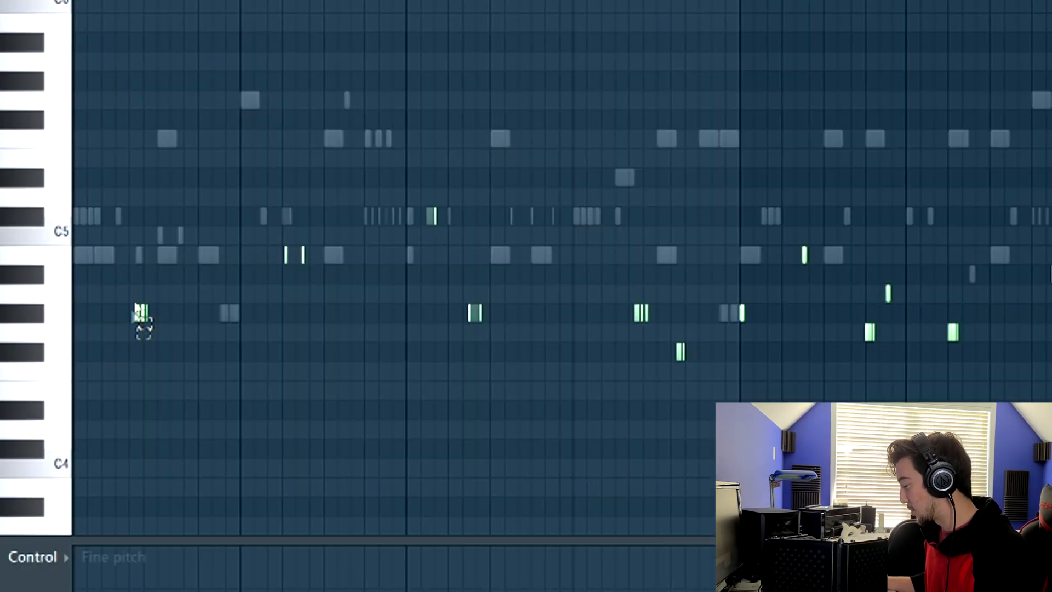
pyautogui.moveTo(125, 294); pyautogui.dragTo(1051, 356)
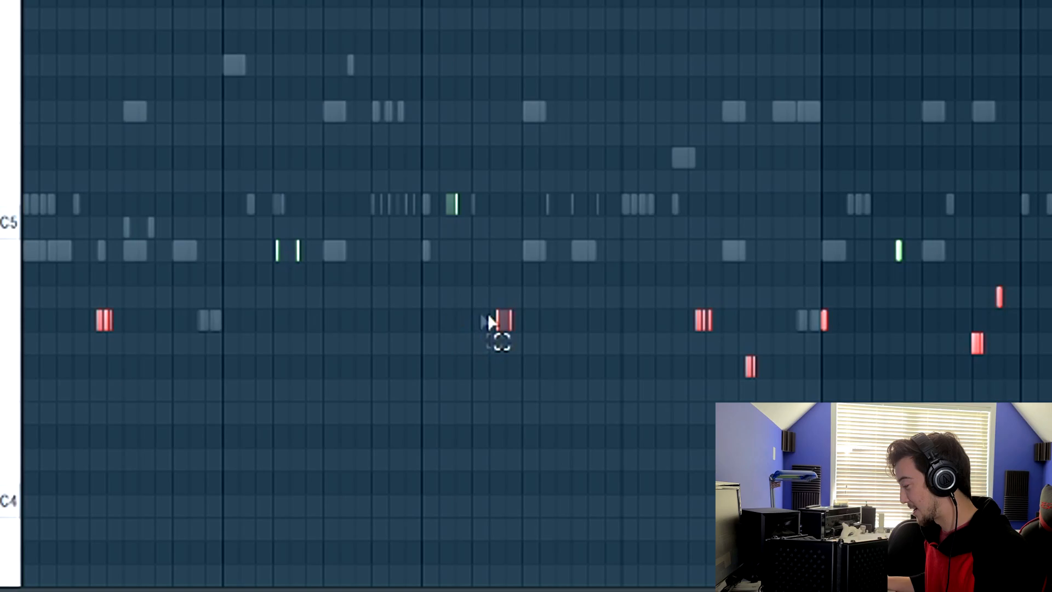
pyautogui.click(550, 300)
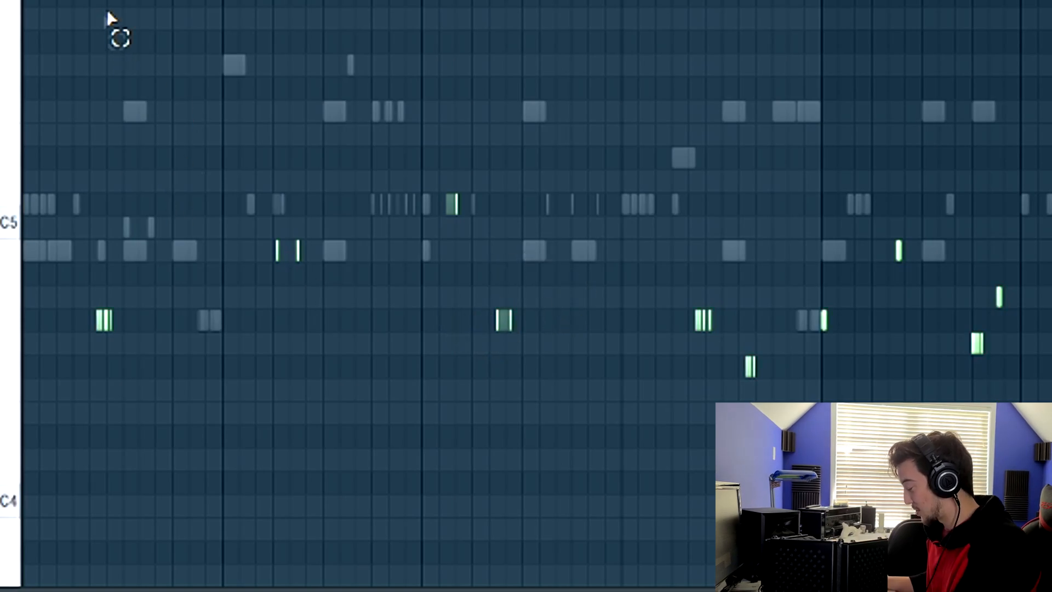
pyautogui.press('space')
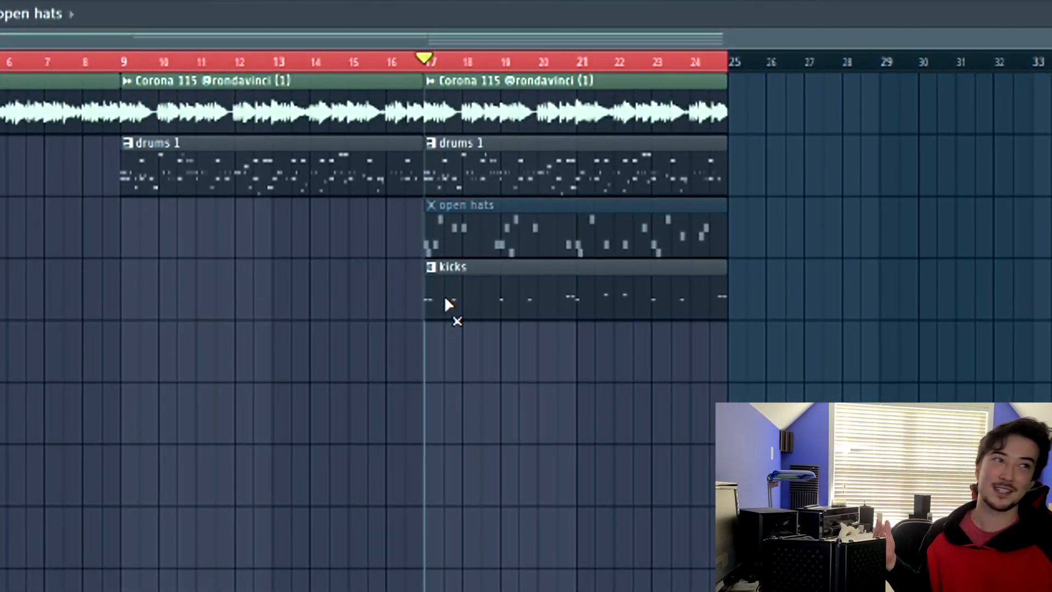
# Step: Open the kick pattern's sample channel settings and the mixer alongside it
pyautogui.doubleClick(447, 304)
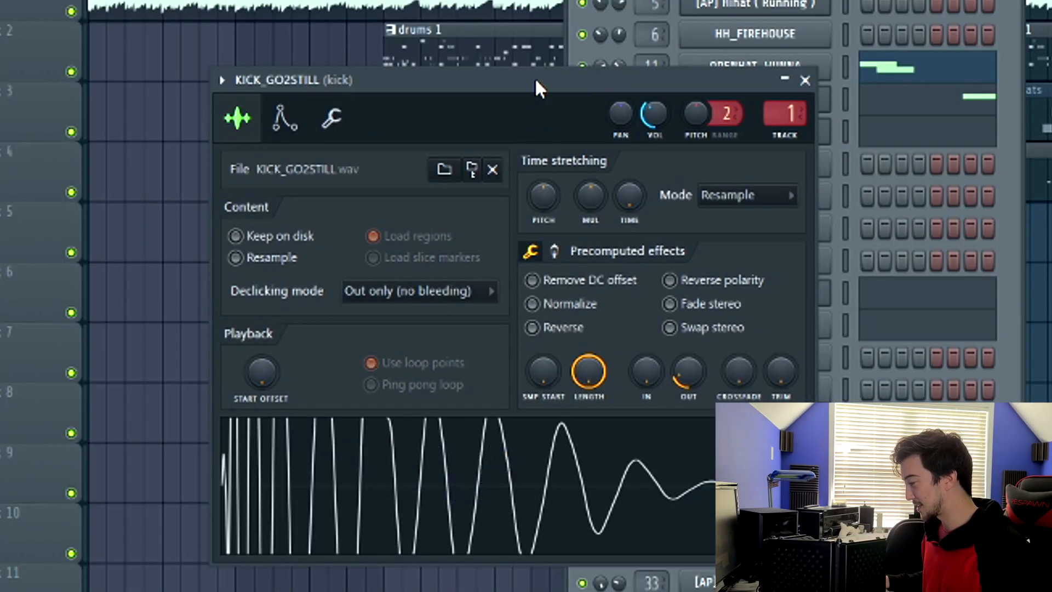
pyautogui.moveTo(535, 82); pyautogui.dragTo(395, 54)
pyautogui.press('F9')
pyautogui.click(299, 82)
pyautogui.moveTo(356, 435); pyautogui.dragTo(116, 263)
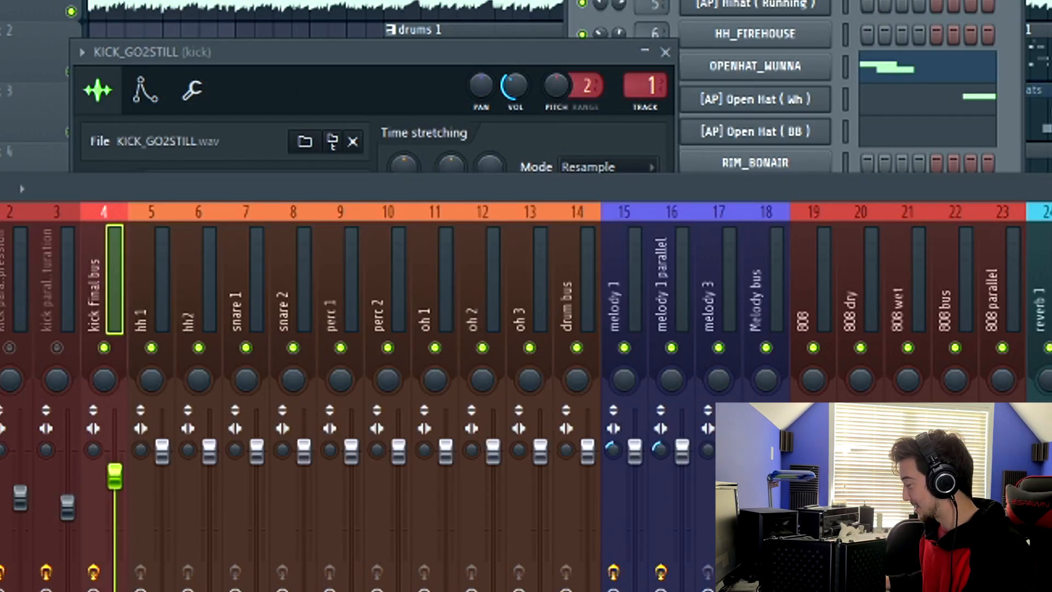
pyautogui.moveTo(50, 251); pyautogui.dragTo(325, 426)
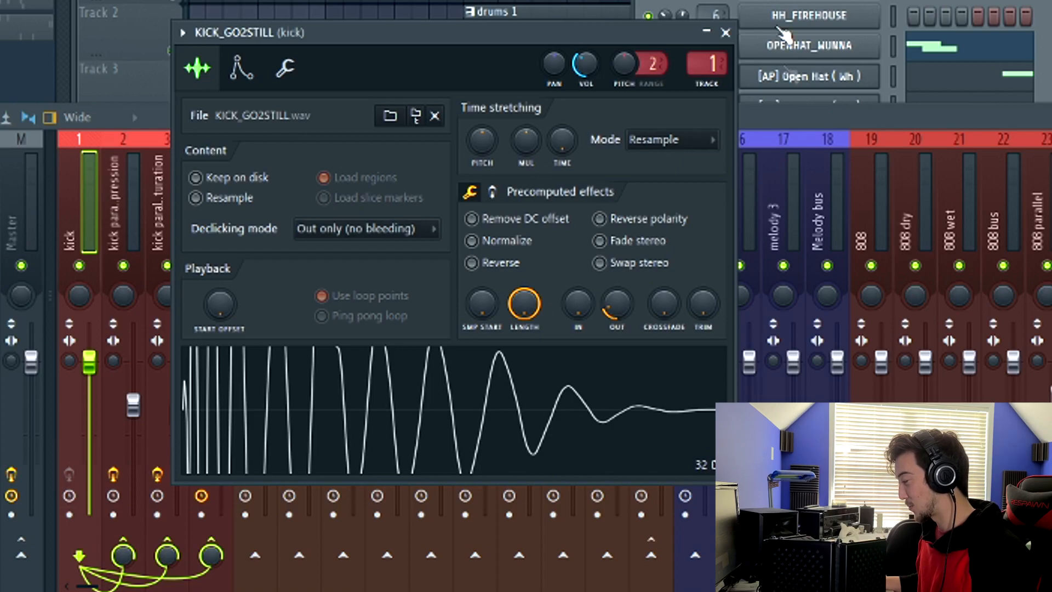
# Step: Examine the routing of the kick, kick parallel compression, kick parallel saturation and kick final bus mixer tracks
pyautogui.click(782, 127)
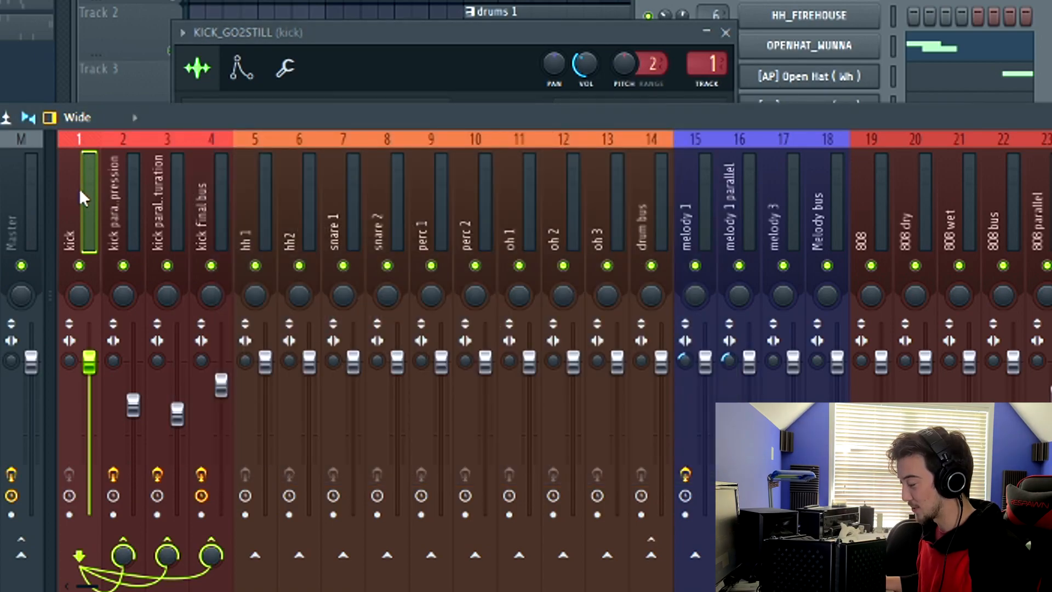
pyautogui.click(123, 209)
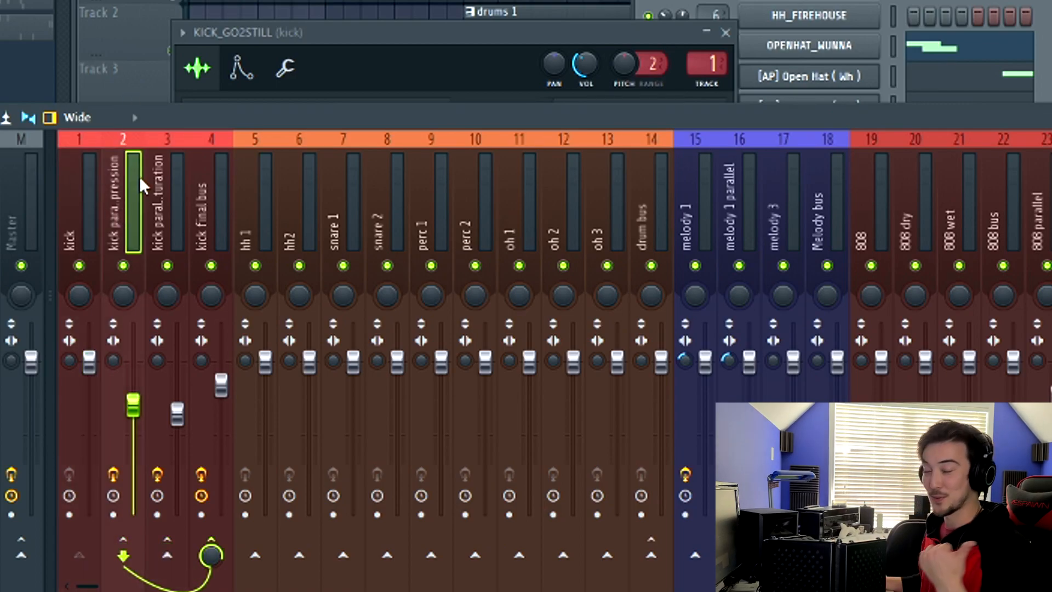
pyautogui.click(160, 215)
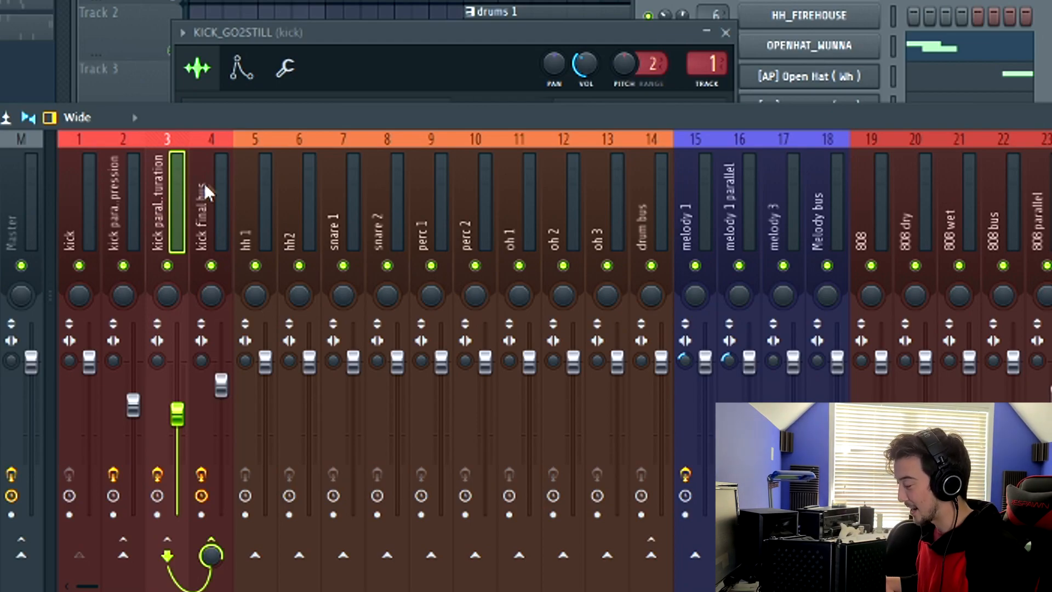
pyautogui.click(213, 194)
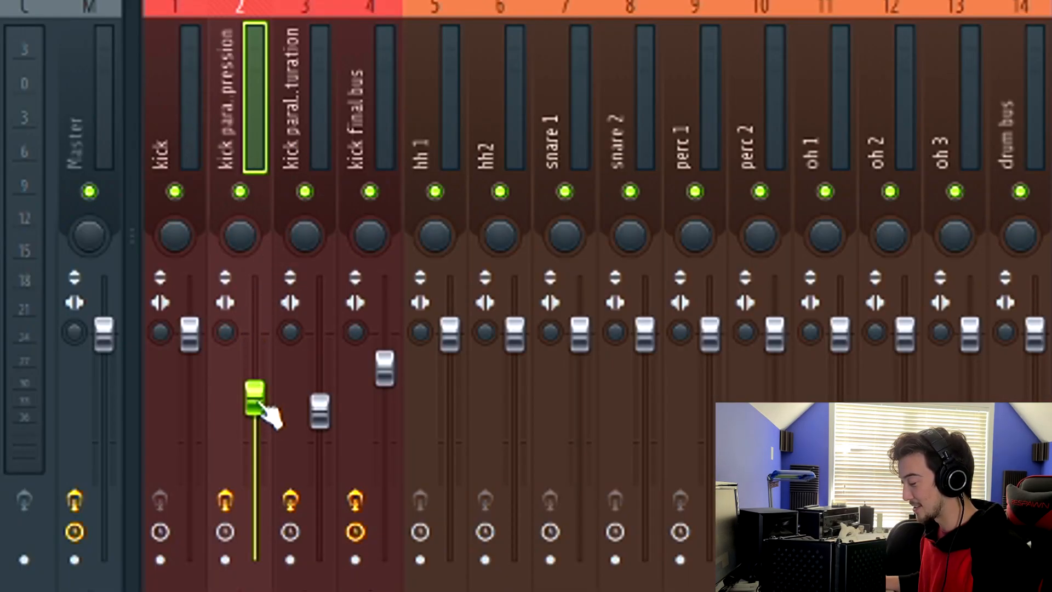
pyautogui.click(275, 328)
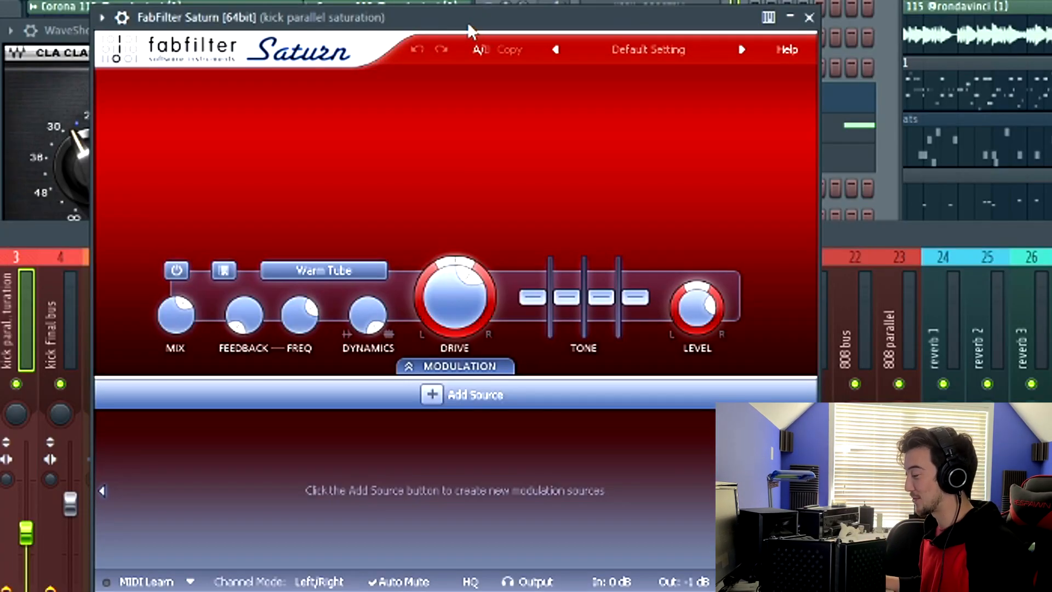
# Step: Play the beat and enable the FabFilter Saturn insert on the kick parallel saturation track
pyautogui.moveTo(467, 24); pyautogui.dragTo(462, 23)
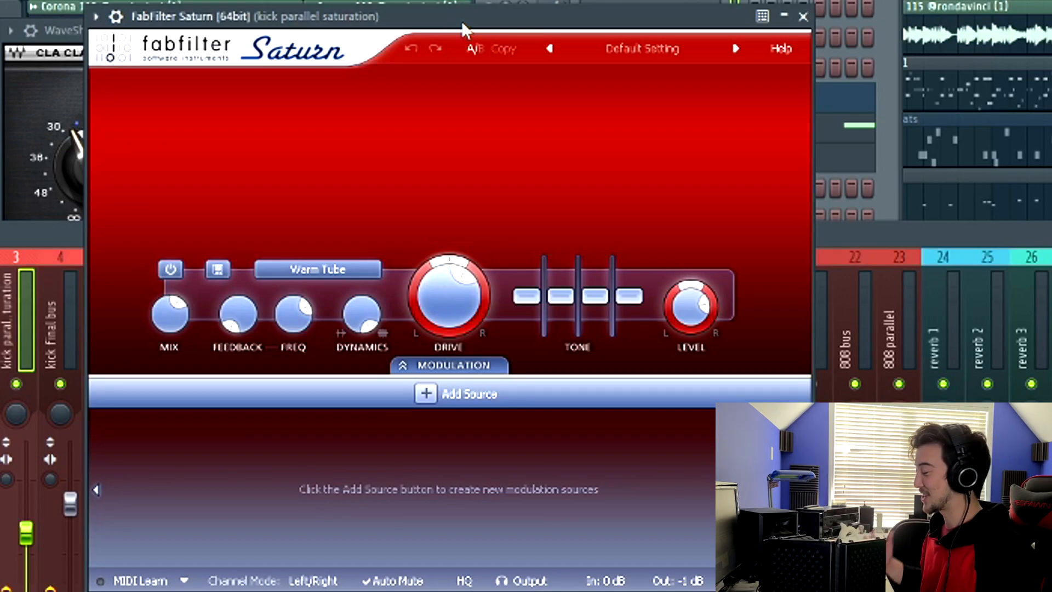
pyautogui.moveTo(432, 21); pyautogui.dragTo(386, 9)
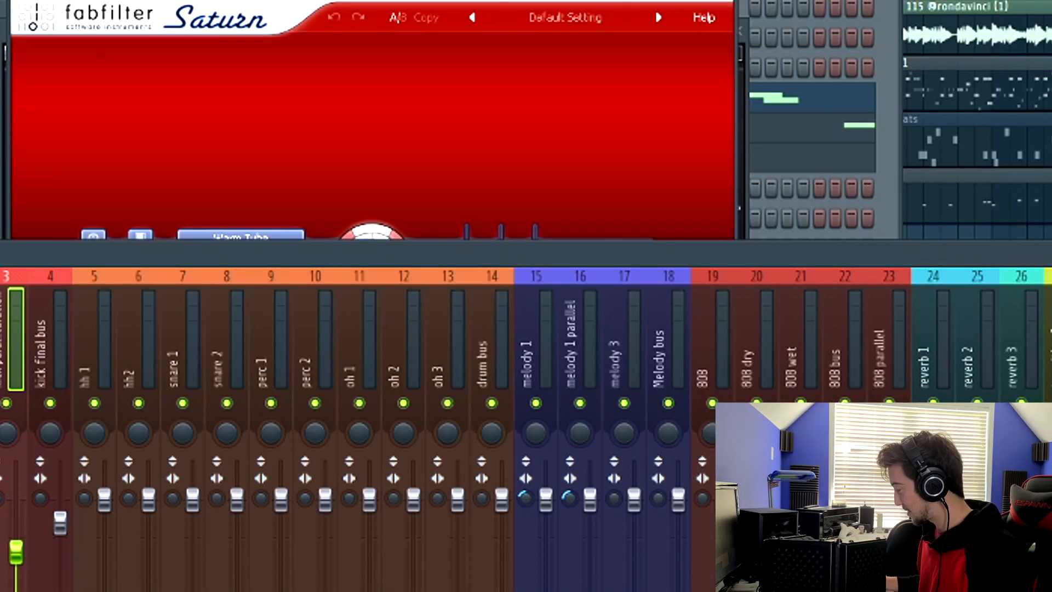
pyautogui.moveTo(527, 251); pyautogui.dragTo(564, 231)
pyautogui.press('space')
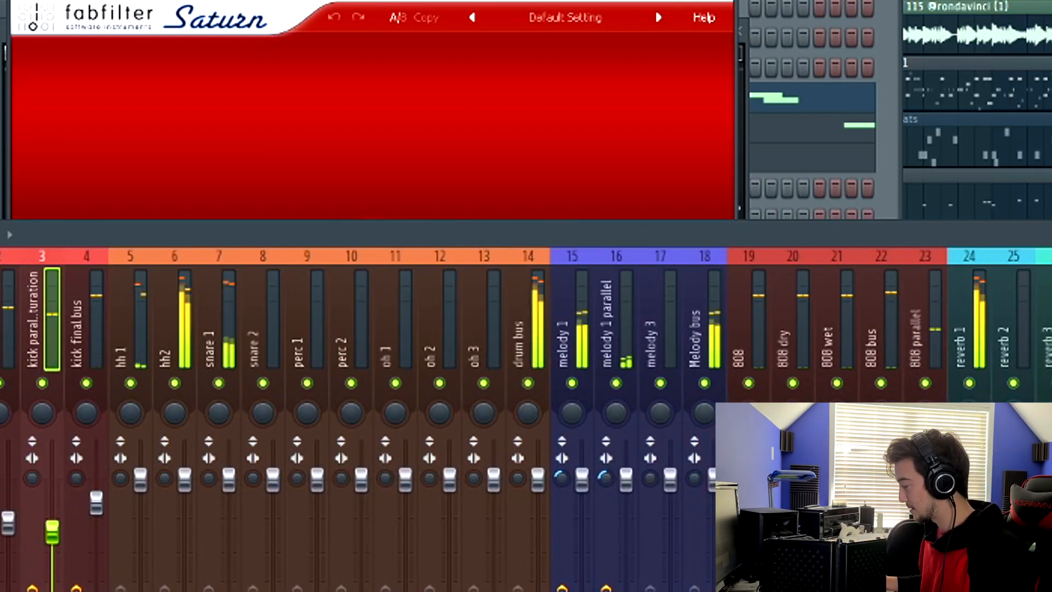
pyautogui.moveTo(1042, 233); pyautogui.dragTo(997, 228)
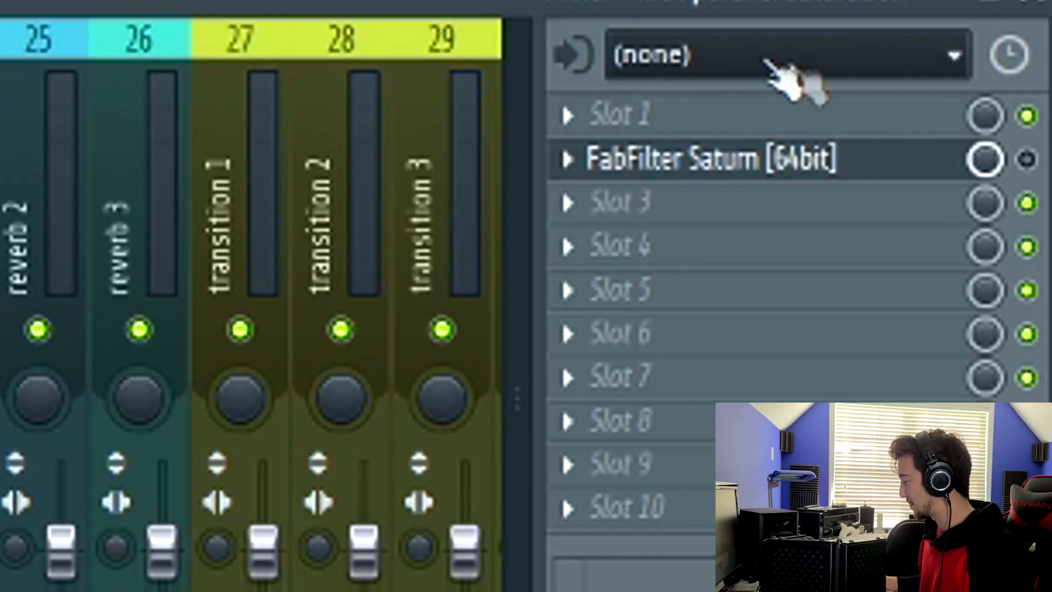
pyautogui.click(1027, 159)
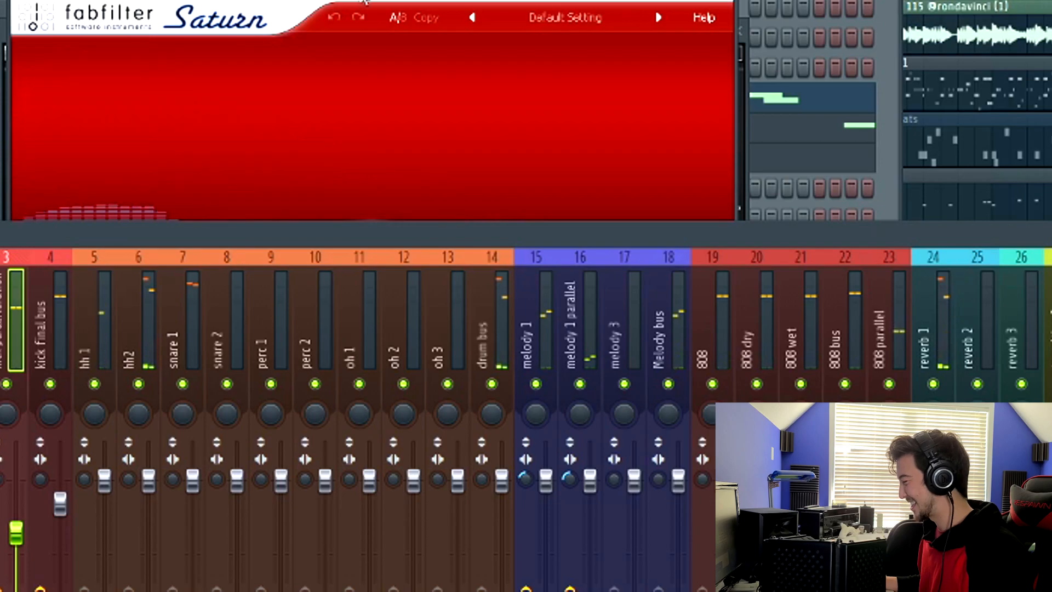
# Step: Inspect Saturn's saturation style list and drive setting
pyautogui.moveTo(360, 2); pyautogui.dragTo(351, 2)
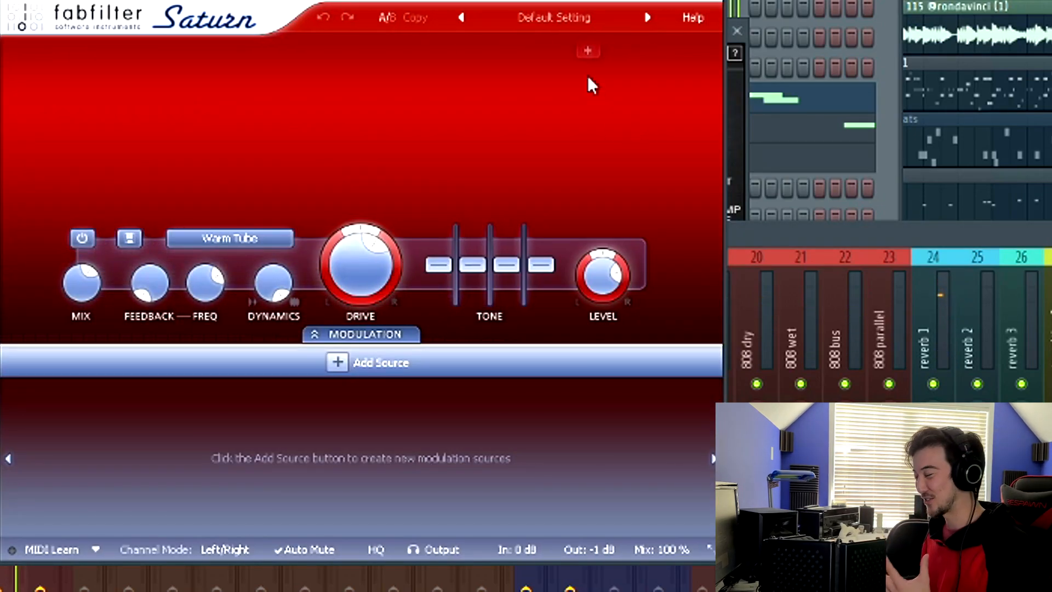
pyautogui.click(237, 237)
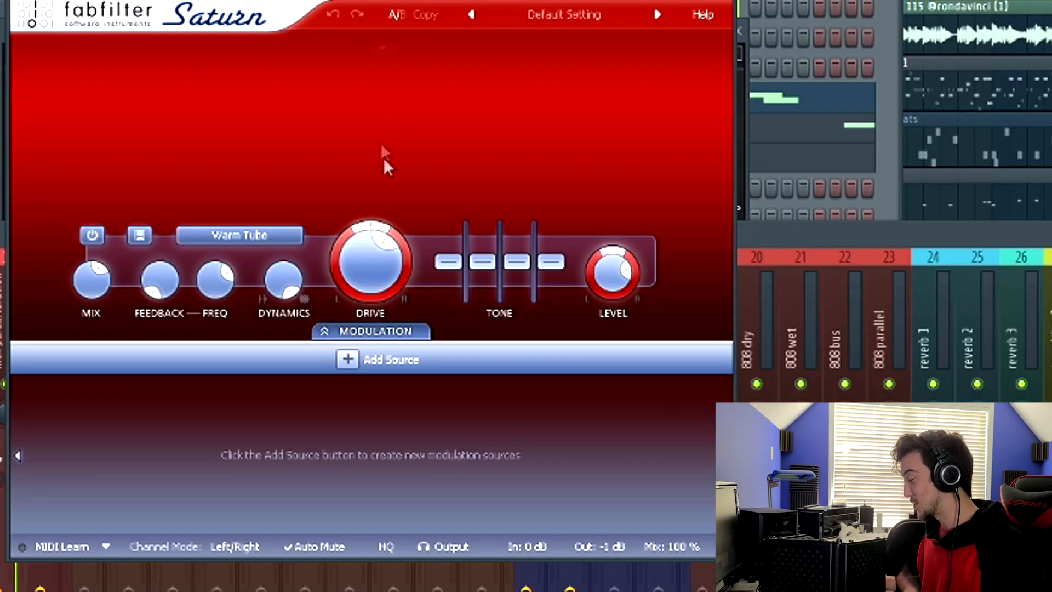
pyautogui.moveTo(390, 247)
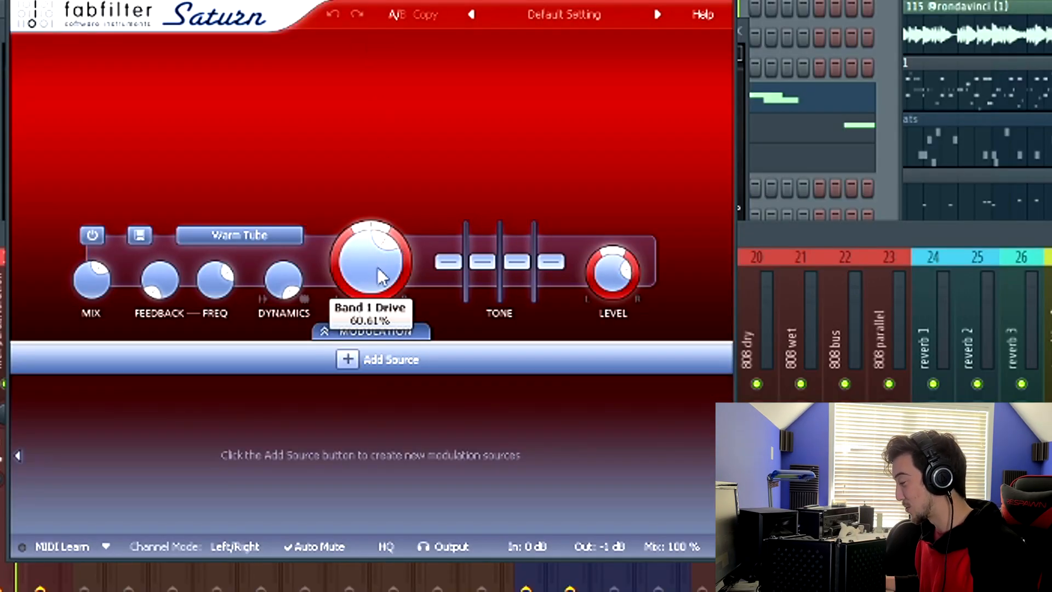
pyautogui.moveTo(88, 279)
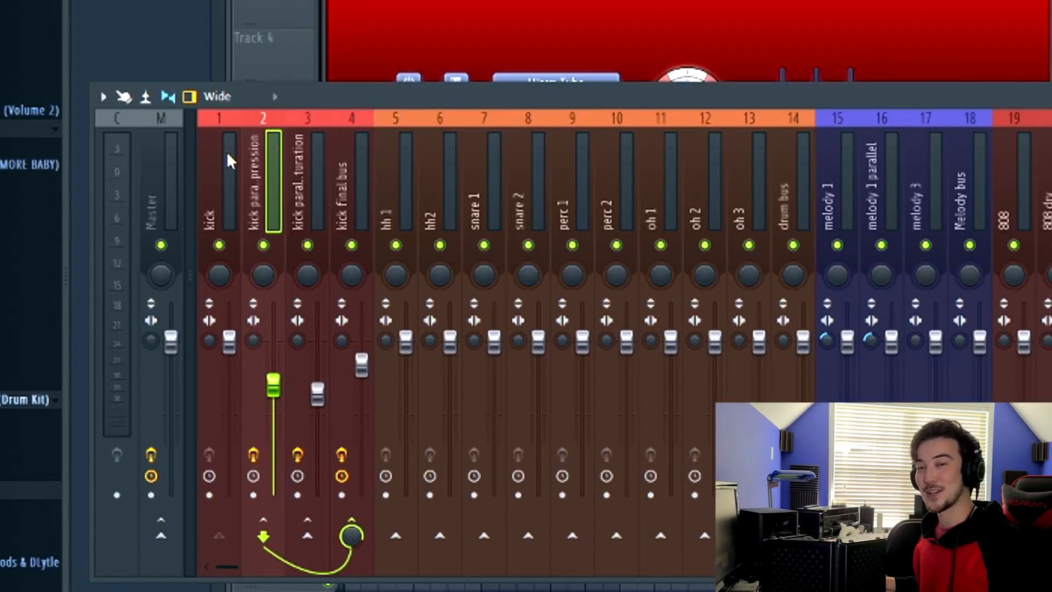
# Step: Review the kick bus tracks and open the JST Clip plugin on the kick final bus
pyautogui.click(296, 160)
pyautogui.click(263, 166)
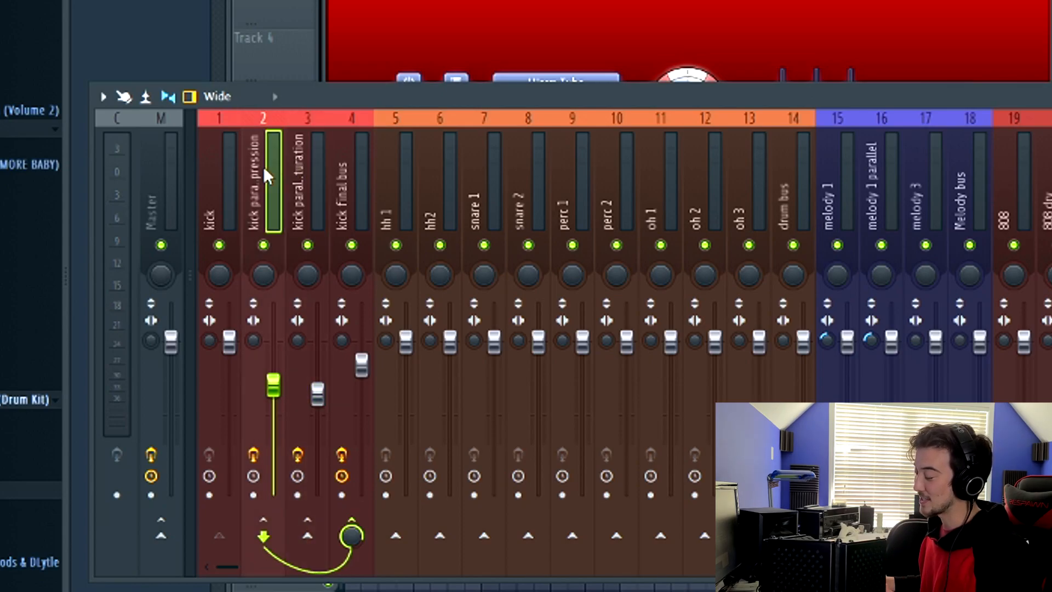
pyautogui.click(305, 166)
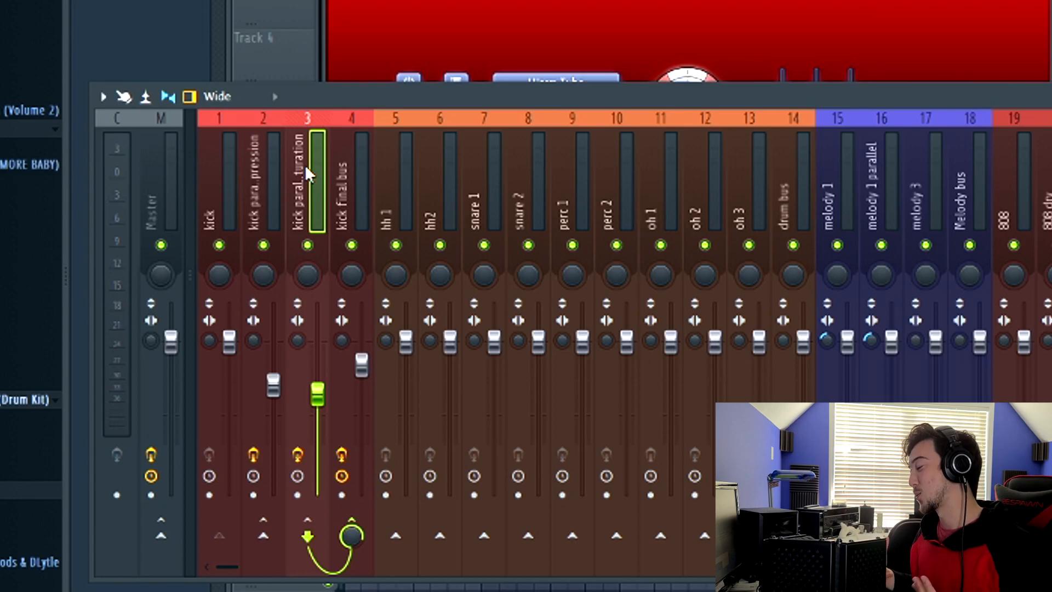
pyautogui.click(361, 163)
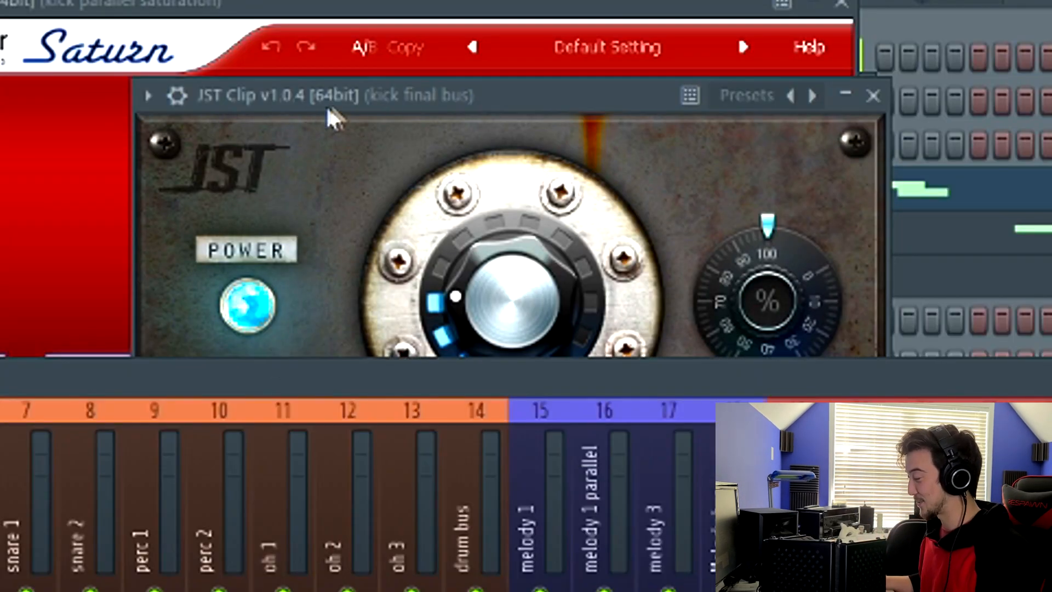
pyautogui.moveTo(327, 107); pyautogui.dragTo(340, 63)
pyautogui.click(375, 403)
pyautogui.click(378, 397)
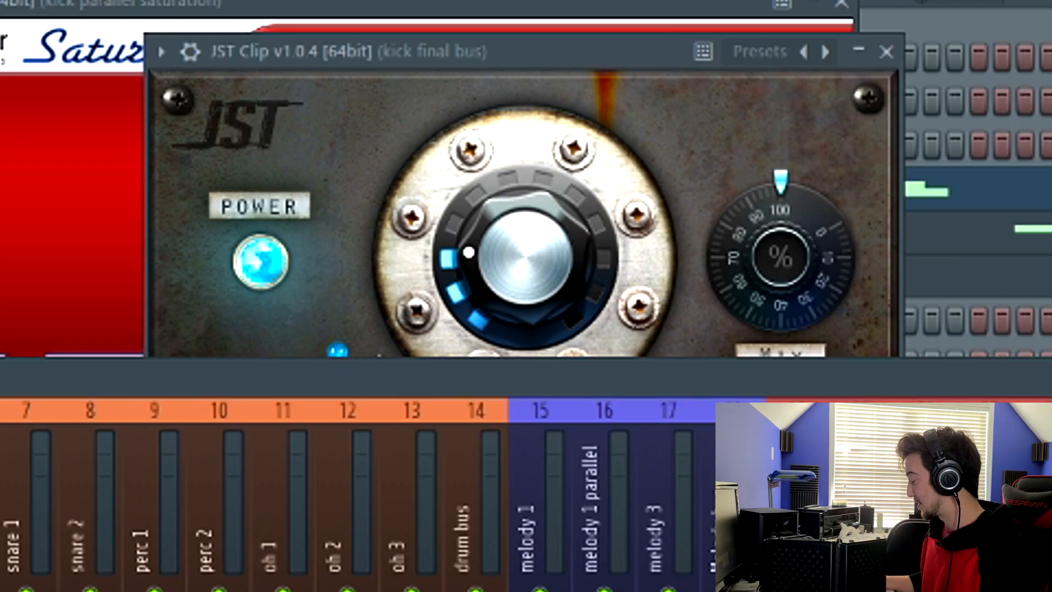
pyautogui.moveTo(526, 378); pyautogui.dragTo(504, 382)
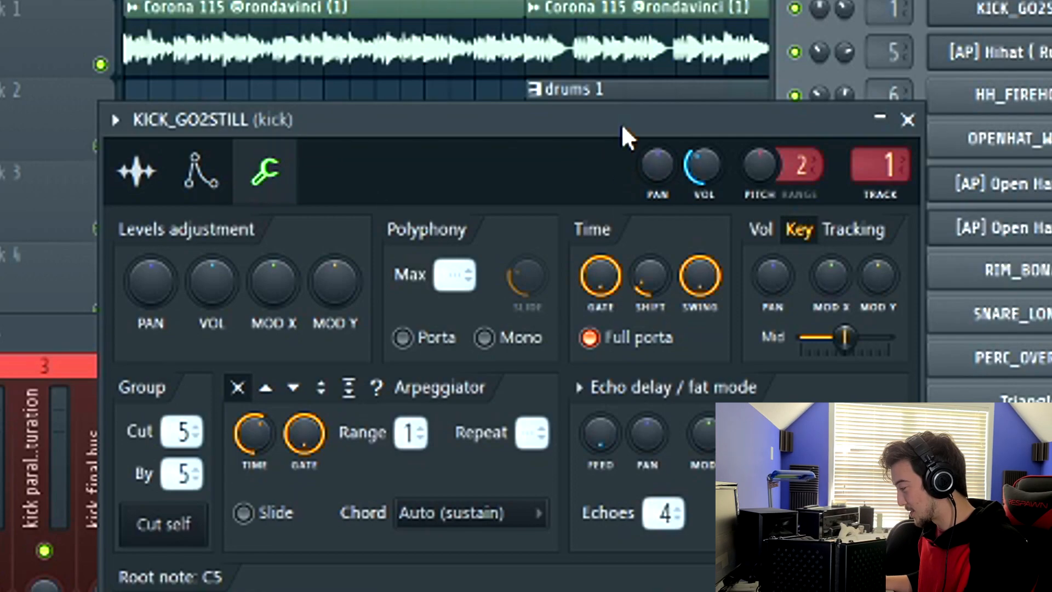
# Step: Open the 808 channel settings and view its miscellaneous settings page
pyautogui.moveTo(619, 123); pyautogui.dragTo(263, 0)
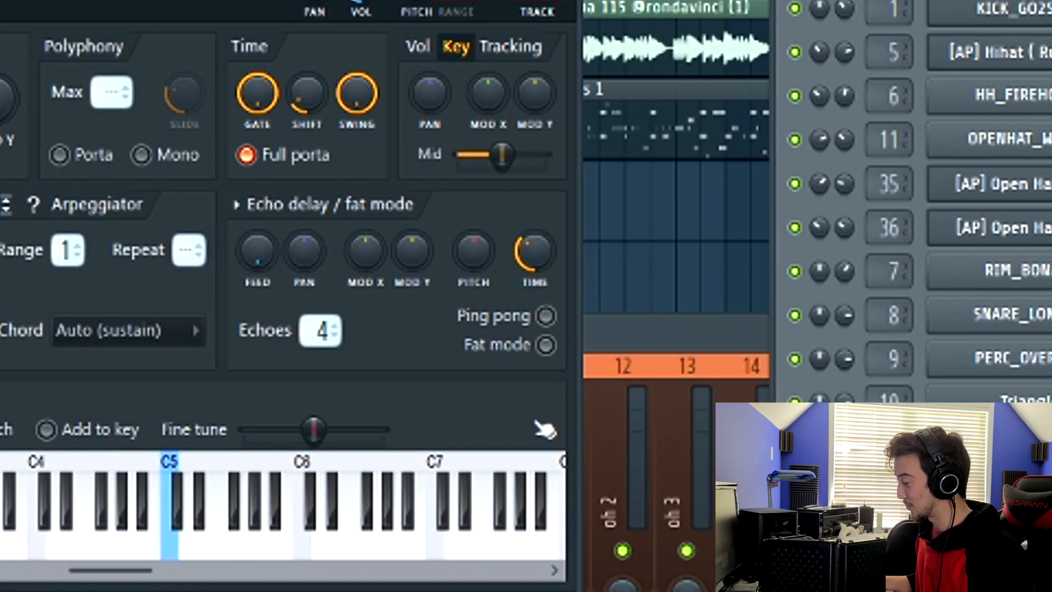
pyautogui.moveTo(910, 0); pyautogui.dragTo(907, 0)
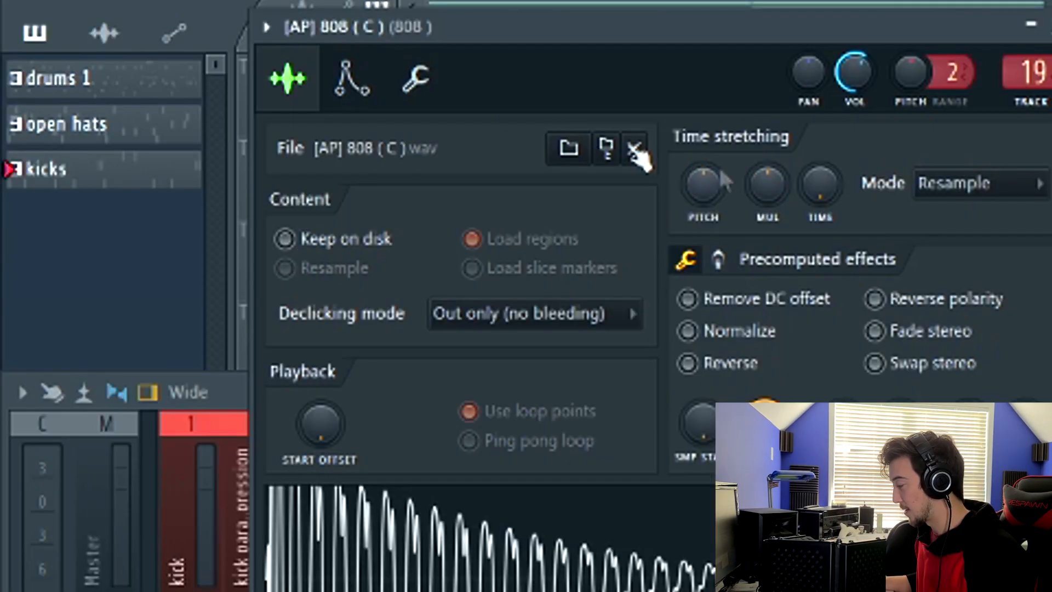
pyautogui.click(422, 85)
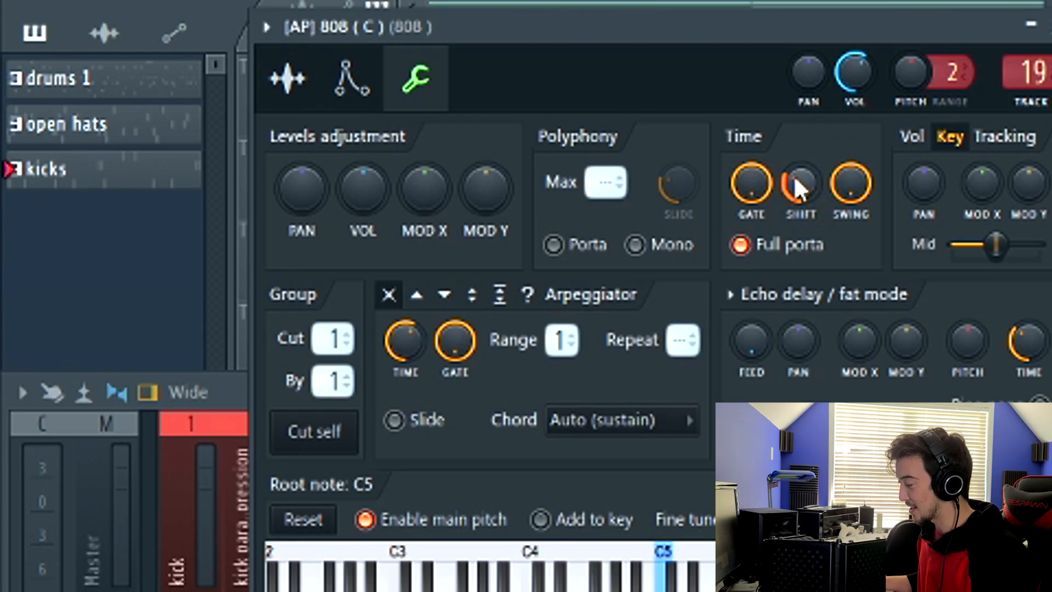
pyautogui.moveTo(794, 25); pyautogui.dragTo(848, 25)
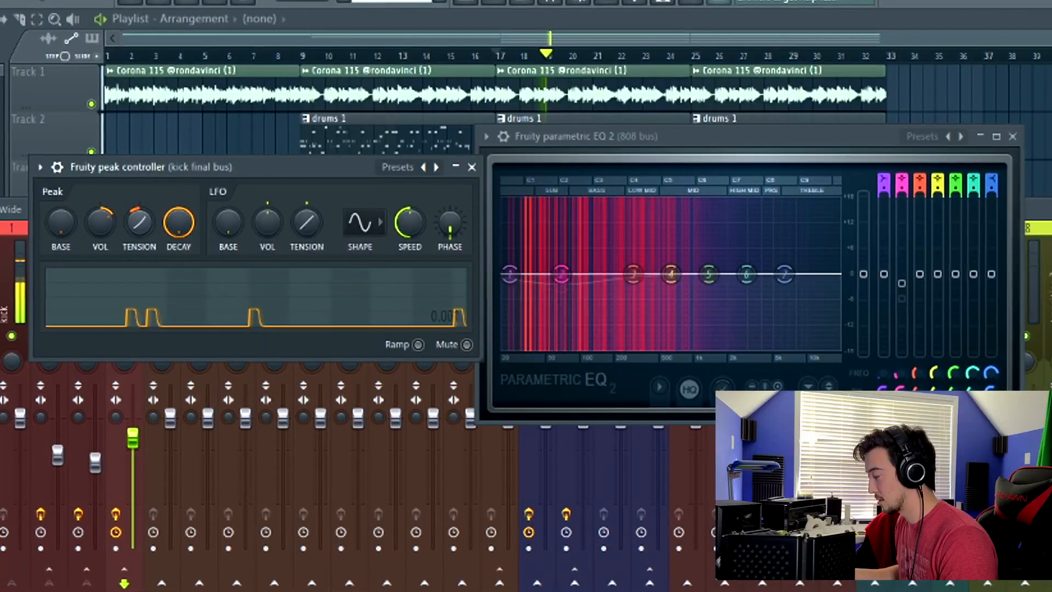
pyautogui.moveTo(147, 222); pyautogui.dragTo(148, 268)
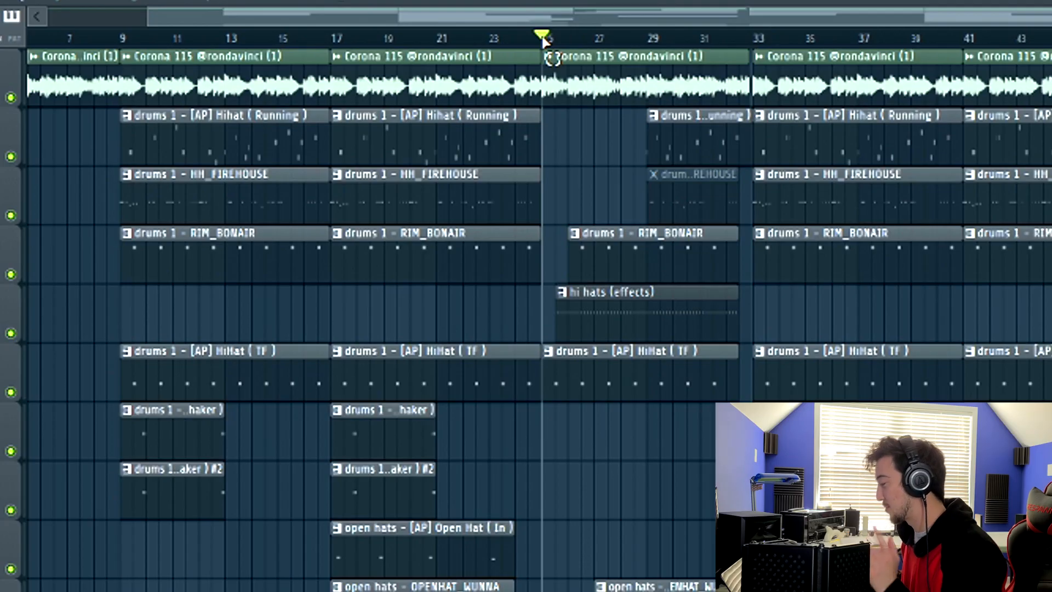
# Step: Select the bar 25 to 33 section of the playlist for playback
pyautogui.moveTo(542, 40); pyautogui.dragTo(752, 39)
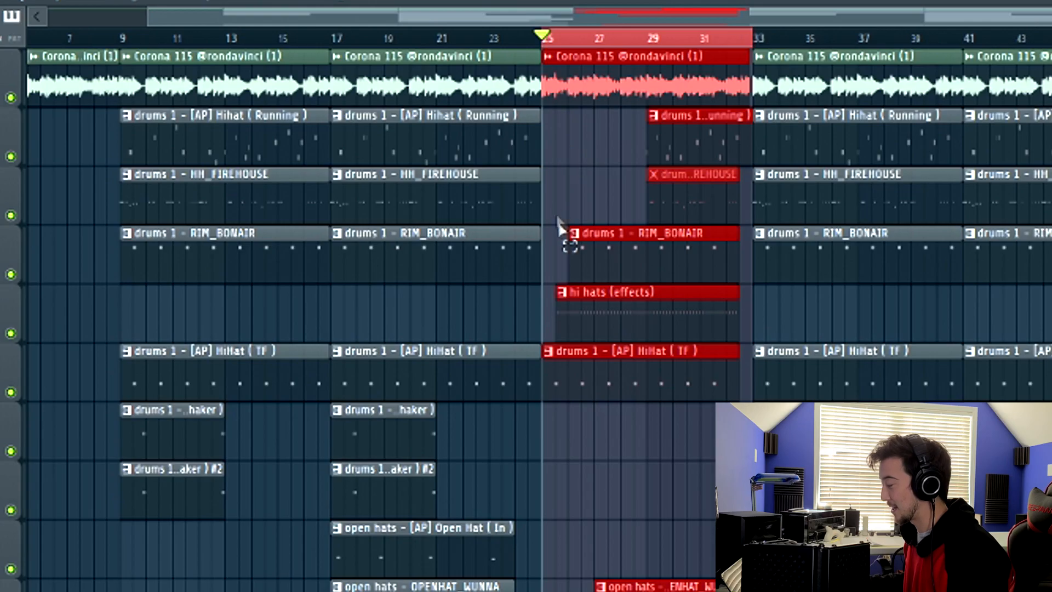
pyautogui.scroll(-1, 673, 230)
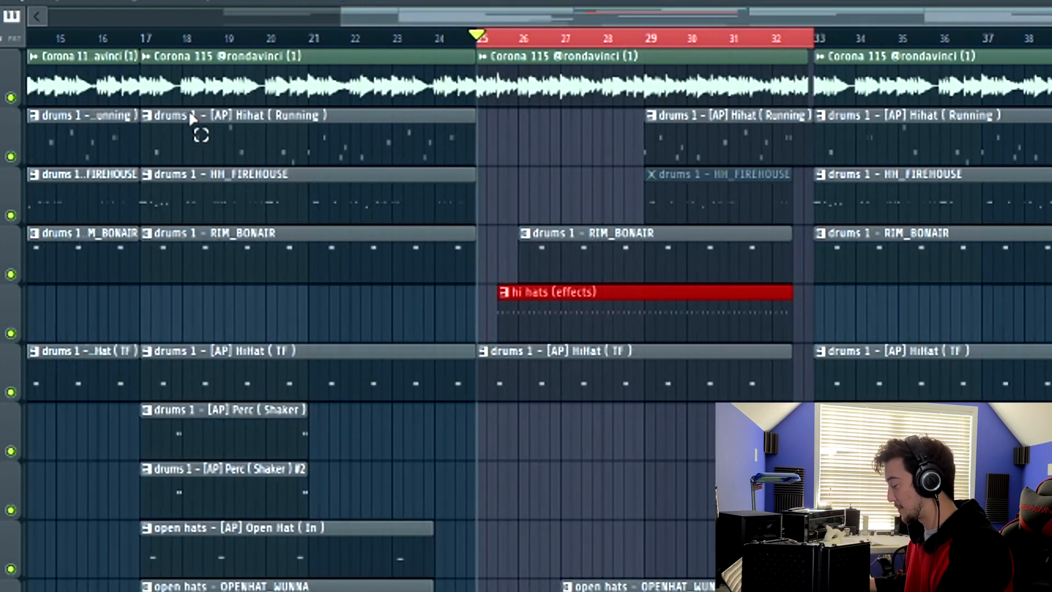
# Step: Open the mixer, bring up the Effectrix plugin on the hh expert track and play the selection
pyautogui.press('F9')
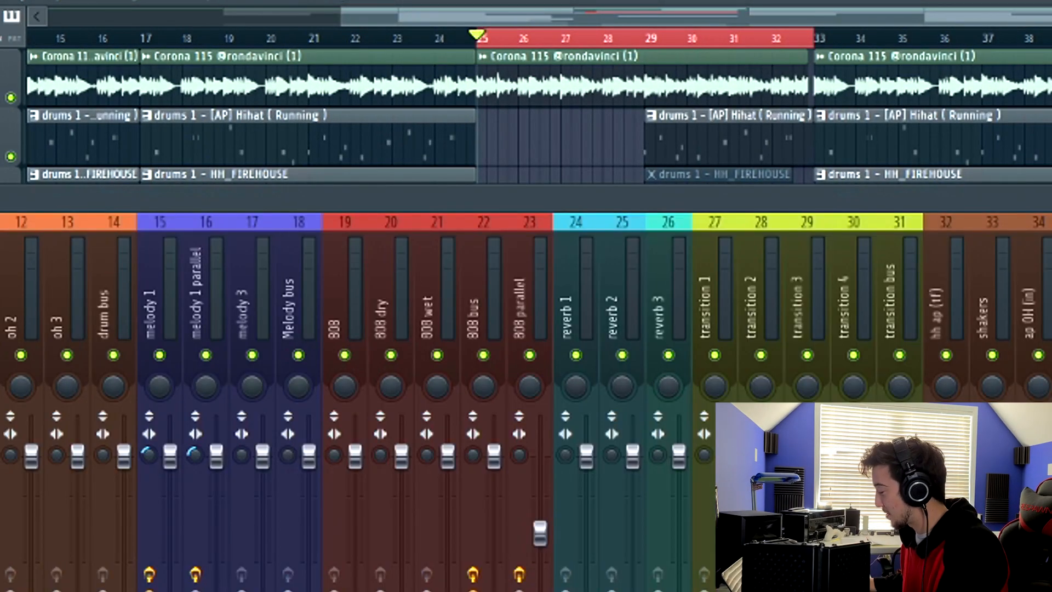
pyautogui.hscroll(5, 490, 232)
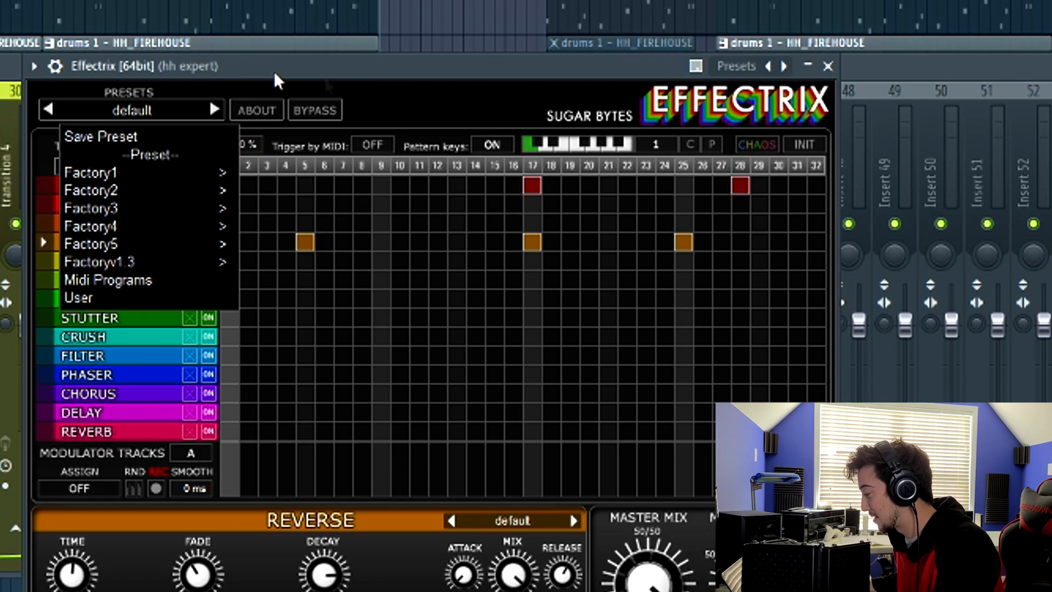
pyautogui.moveTo(258, 61); pyautogui.dragTo(322, 68)
pyautogui.press('space')
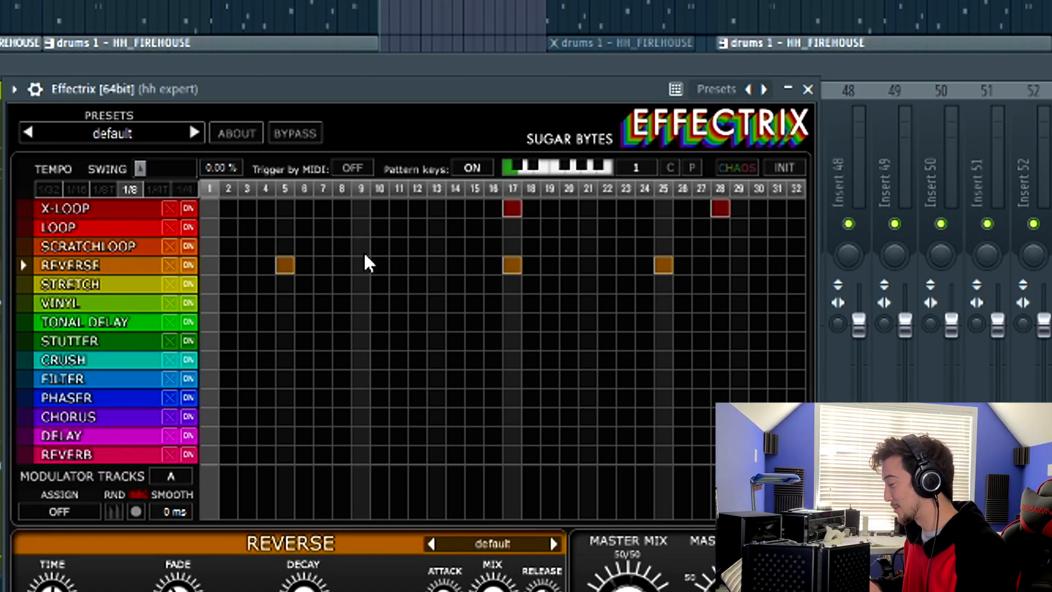
# Step: Add an X-LOOP trigger at step 9 in Effectrix's sequence grid and play it back
pyautogui.moveTo(357, 90); pyautogui.dragTo(383, 106)
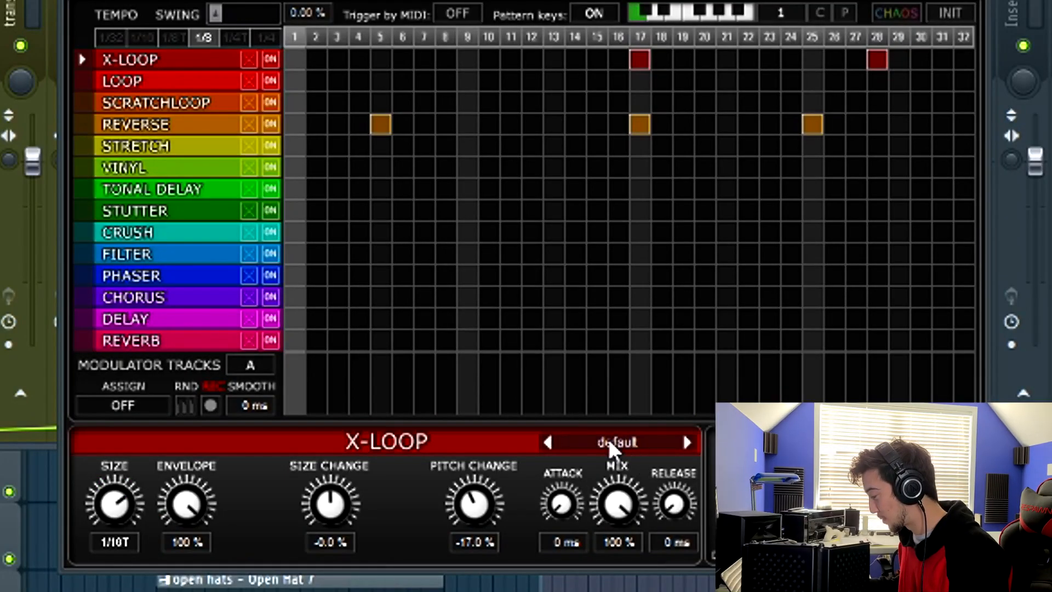
pyautogui.click(767, 442)
pyautogui.click(396, 470)
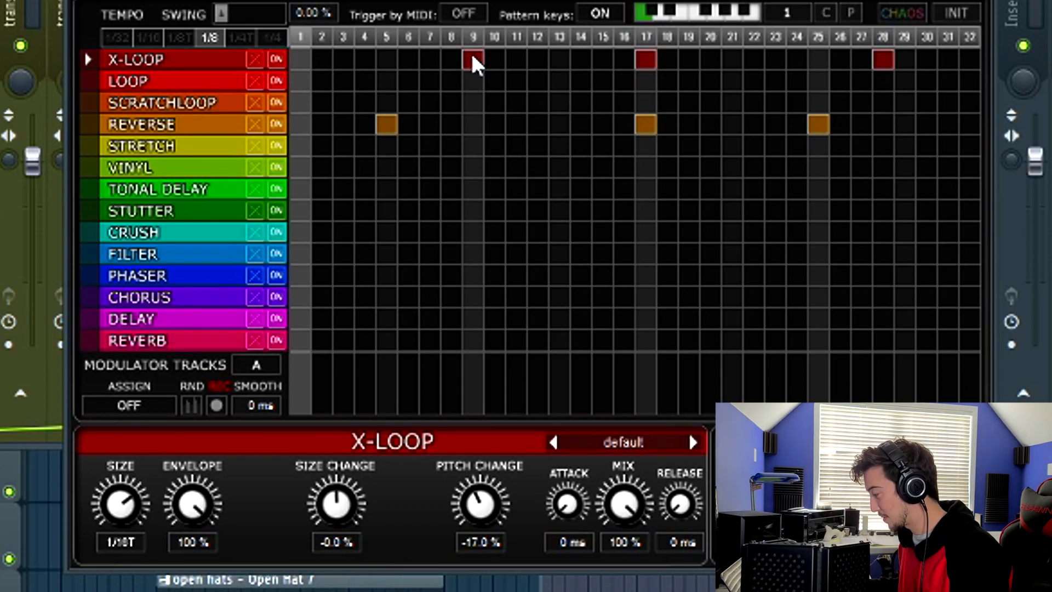
pyautogui.press('space')
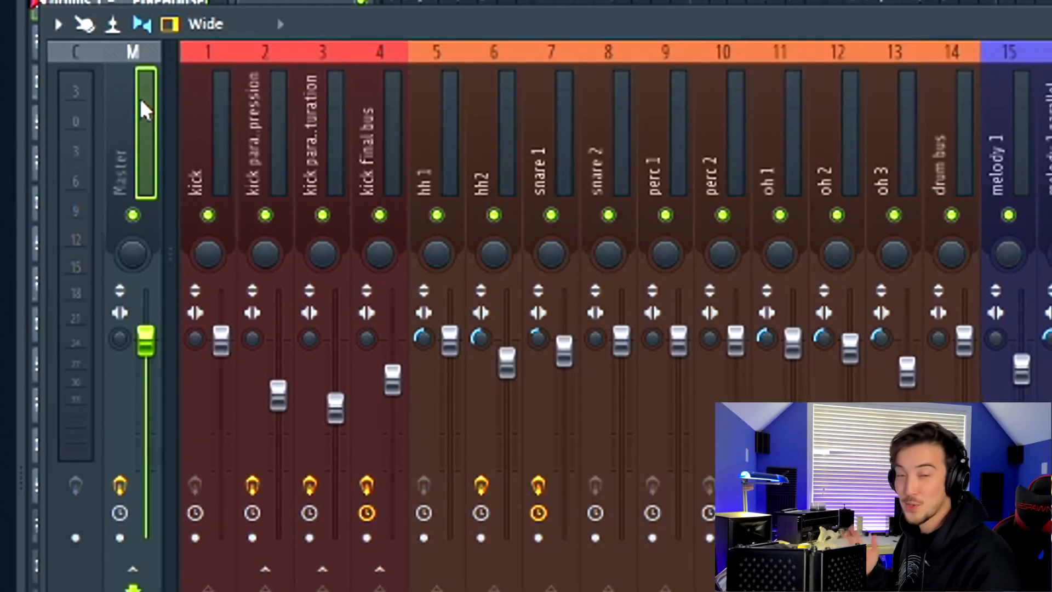
# Step: Review the master channel's FabFilter Saturn and JST Clip plugins while the beat plays
pyautogui.press('space')
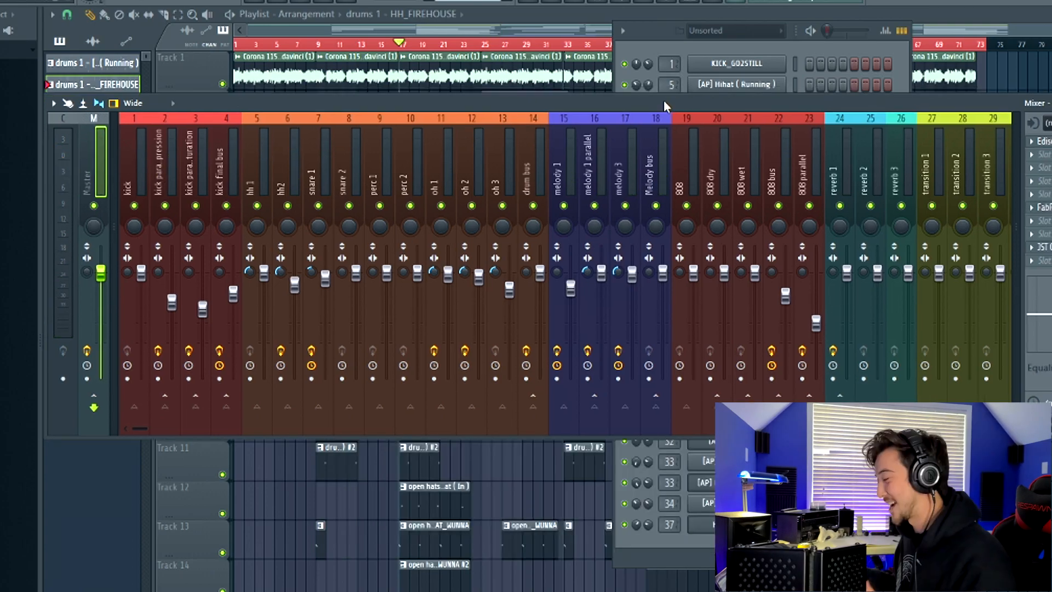
pyautogui.moveTo(661, 105); pyautogui.dragTo(660, 99)
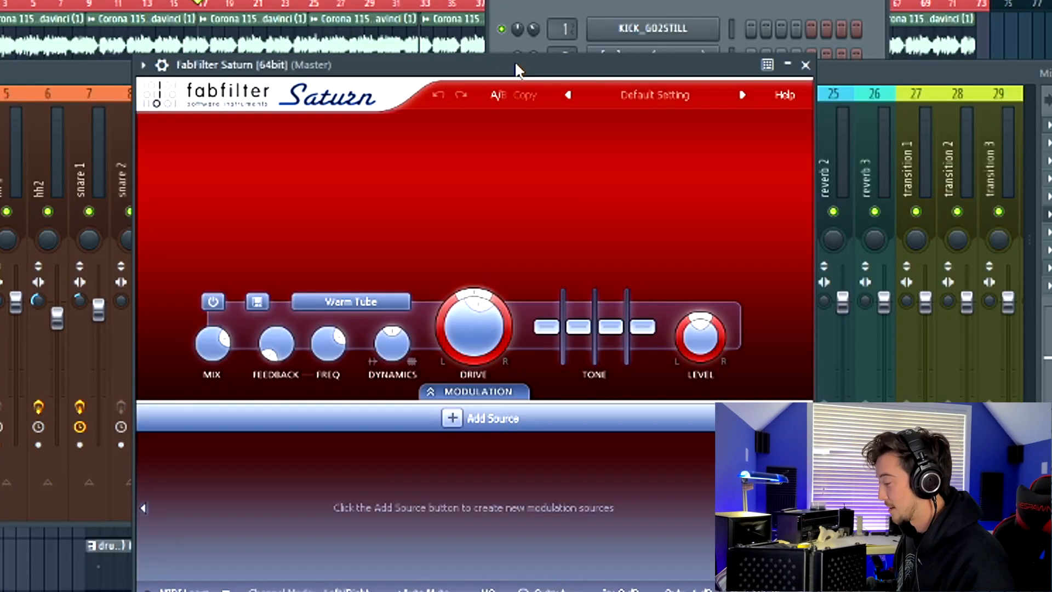
pyautogui.press('space')
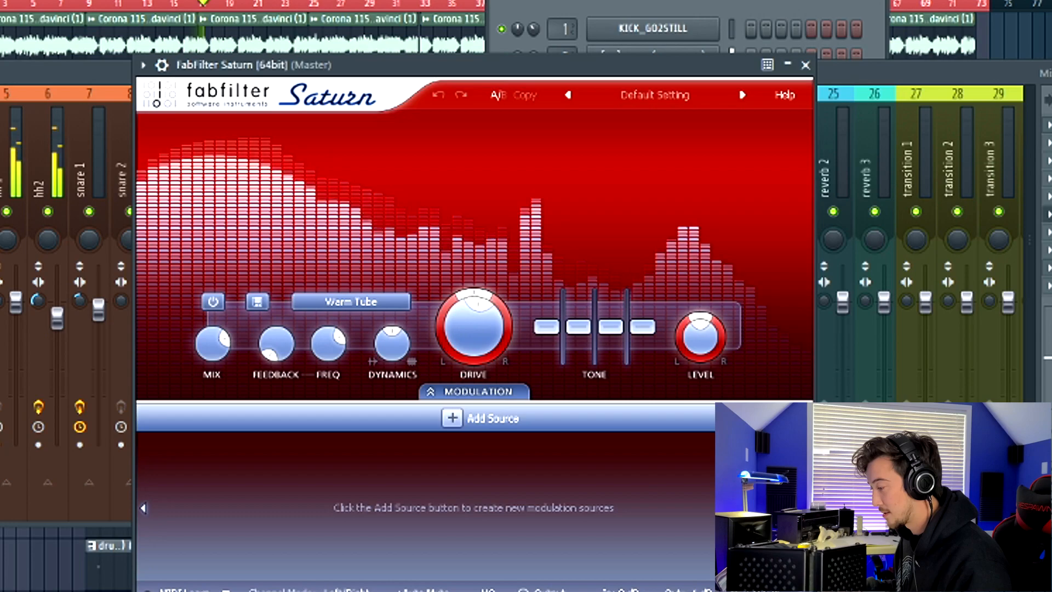
pyautogui.press('space')
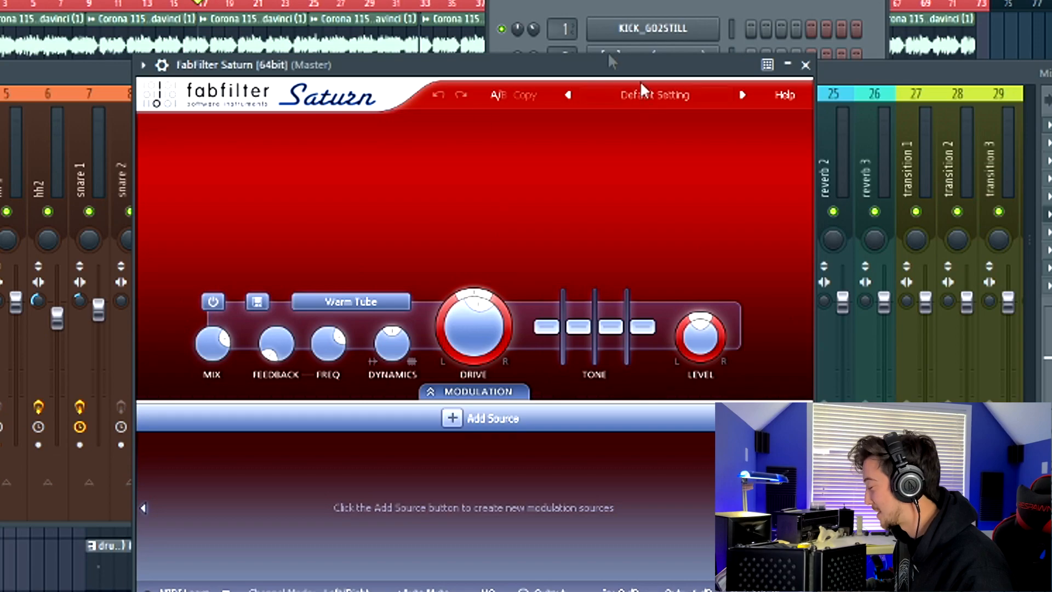
pyautogui.click(301, 373)
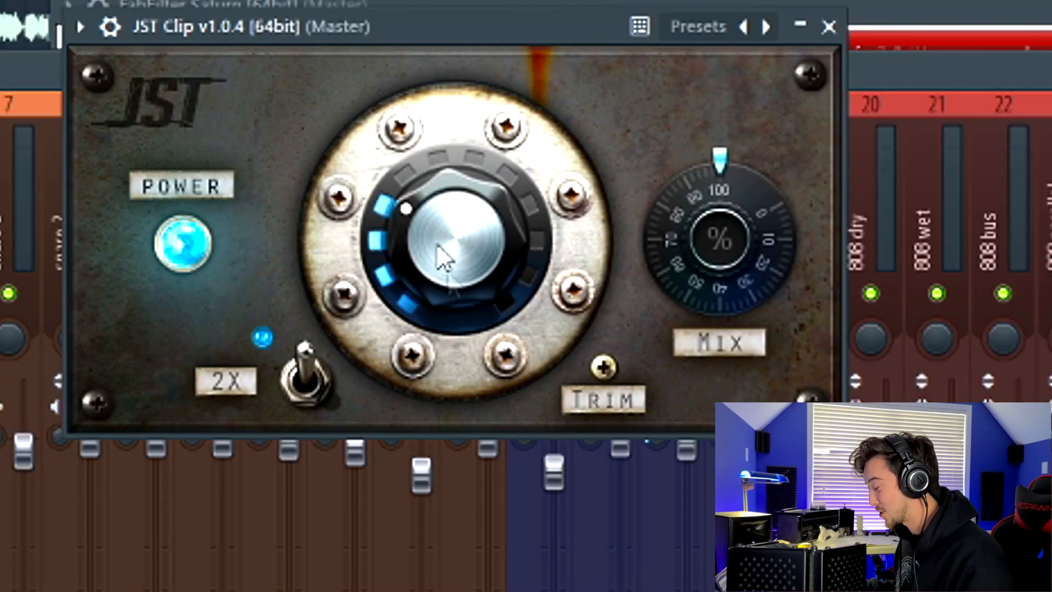
pyautogui.press('space')
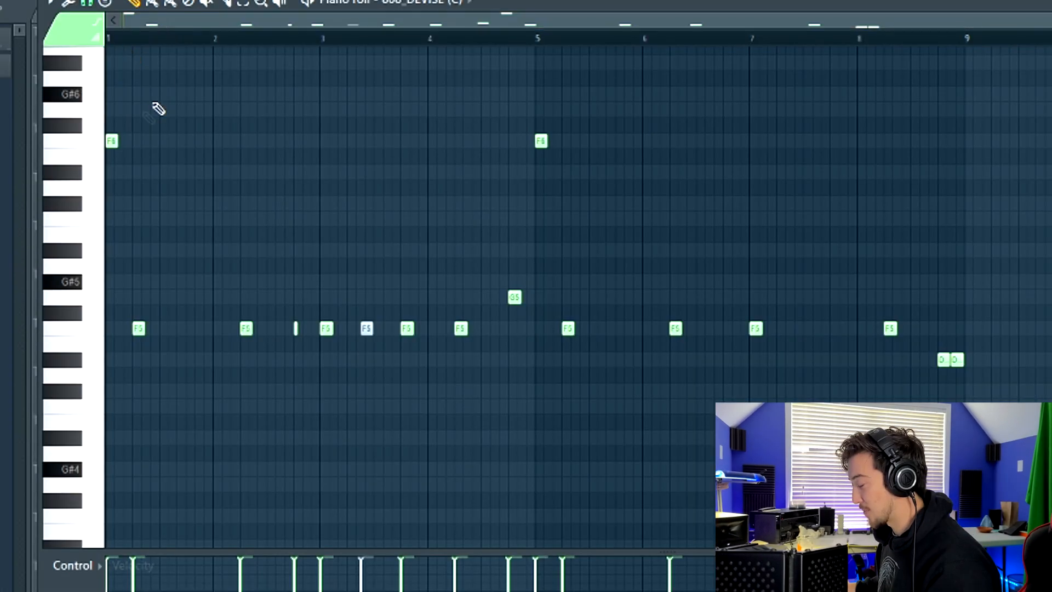
# Step: Adjust the sample start of the 808_DEVISE sample in its channel settings and play it back
pyautogui.scroll(2, 178, 26)
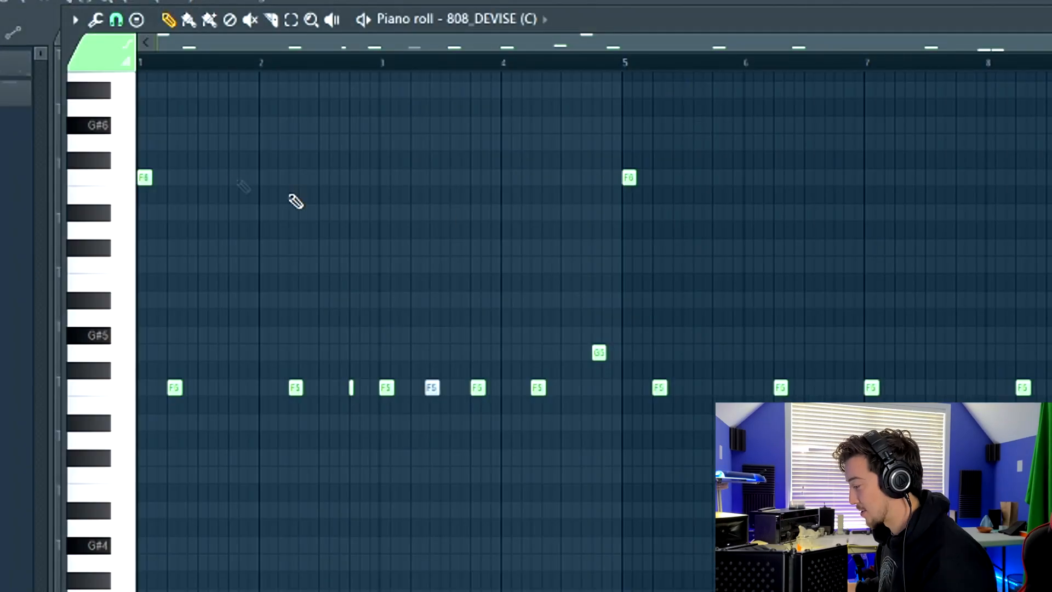
pyautogui.scroll(1, 277, 193)
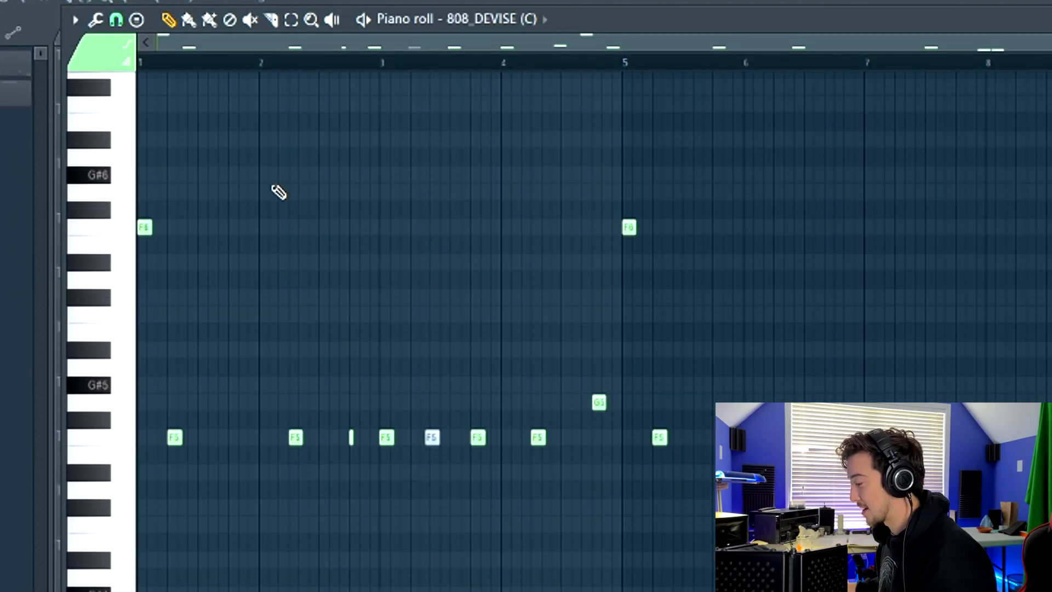
pyautogui.press('space')
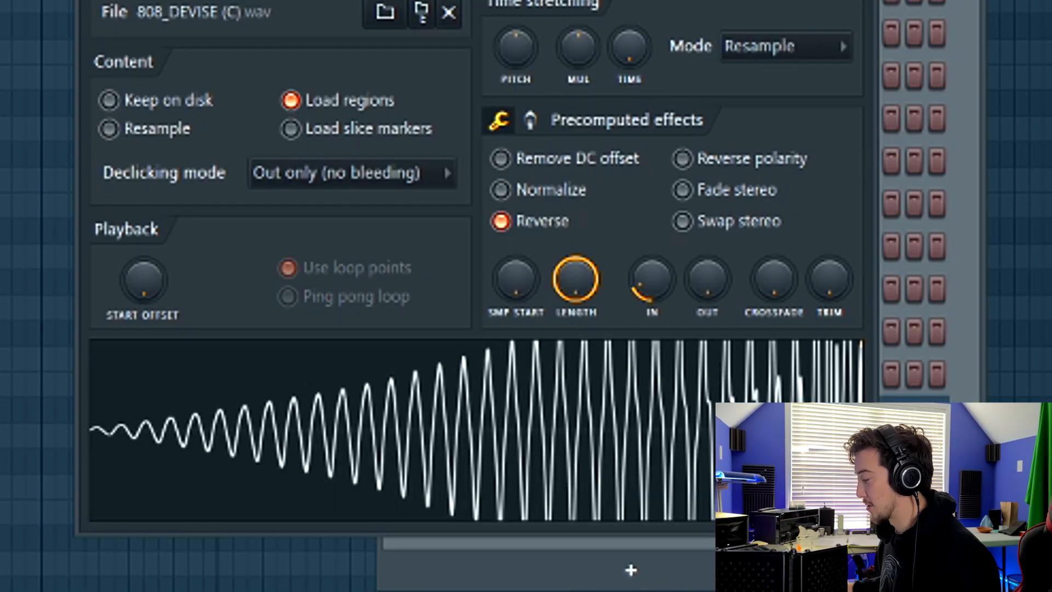
pyautogui.moveTo(476, 13); pyautogui.dragTo(480, 0)
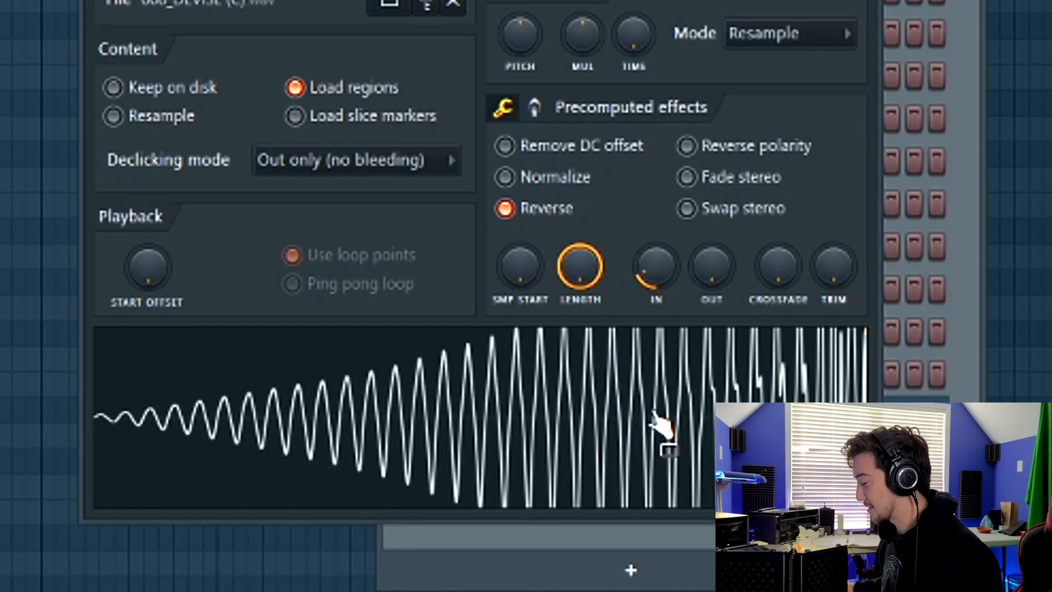
pyautogui.moveTo(480, 17); pyautogui.dragTo(430, 1)
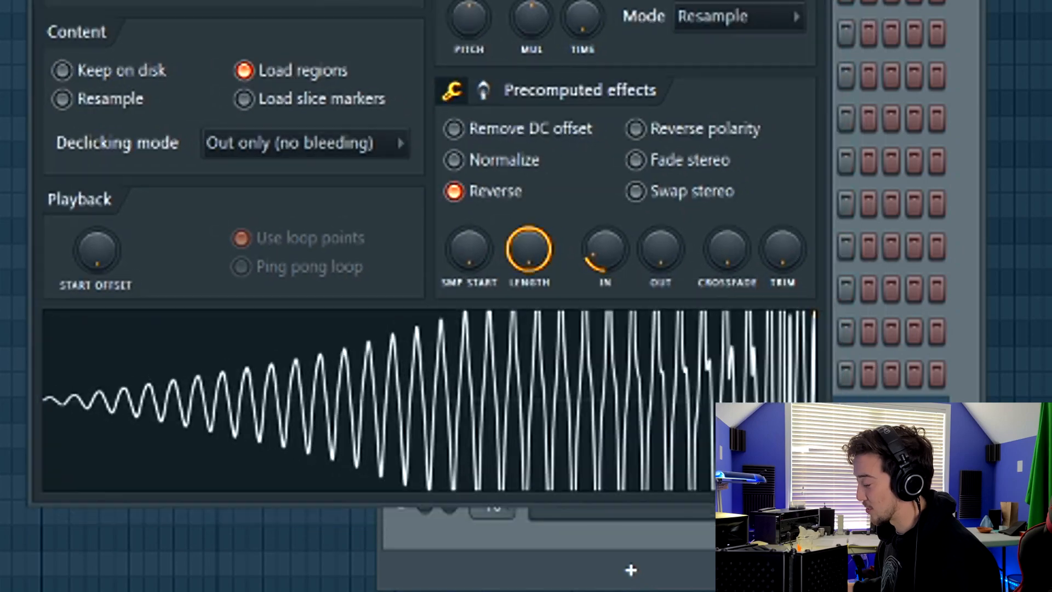
pyautogui.moveTo(469, 250); pyautogui.dragTo(469, 230)
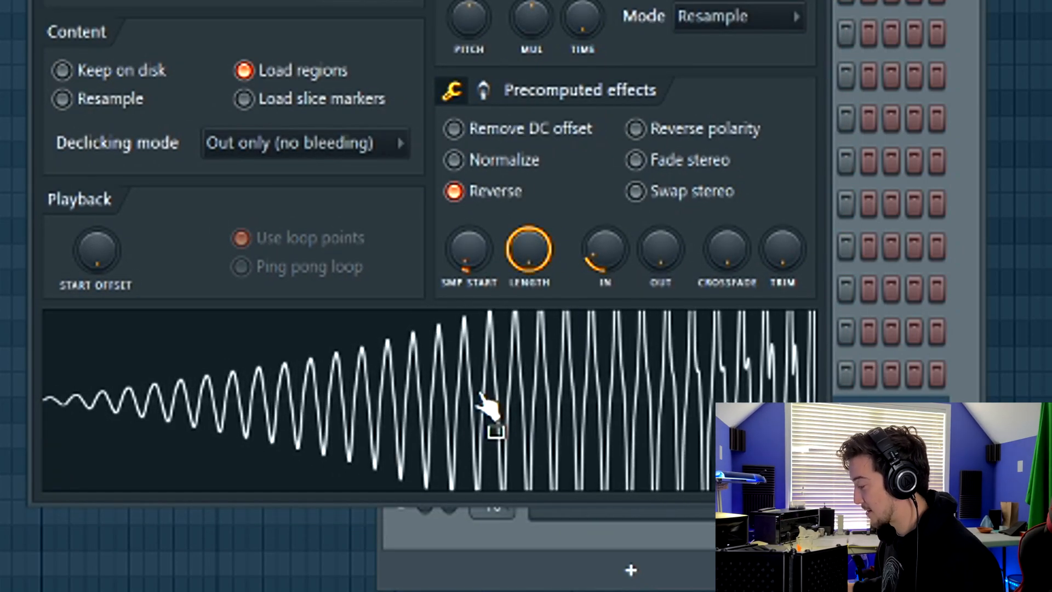
pyautogui.press('space')
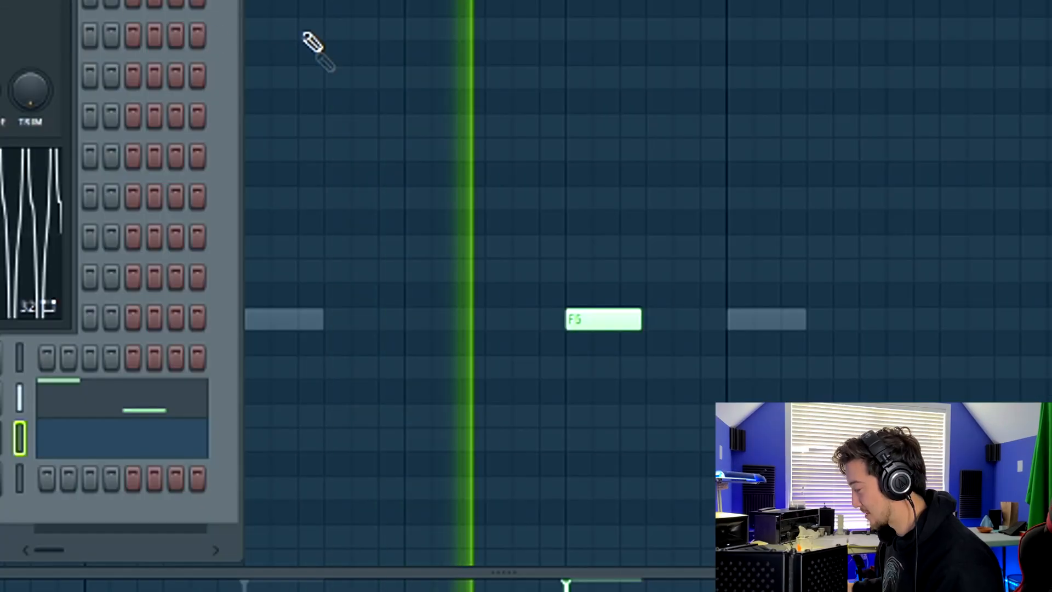
# Step: Edit a note in the 808 pattern's piano roll and play the result
pyautogui.click(591, 328)
pyautogui.scroll(-5, 239, 110)
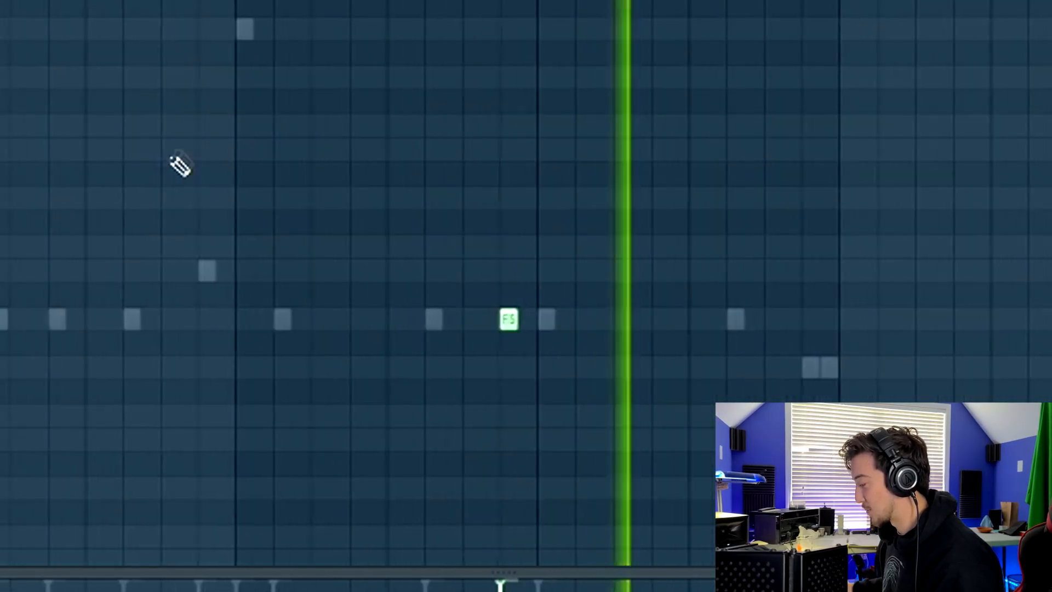
pyautogui.rightClick(254, 329)
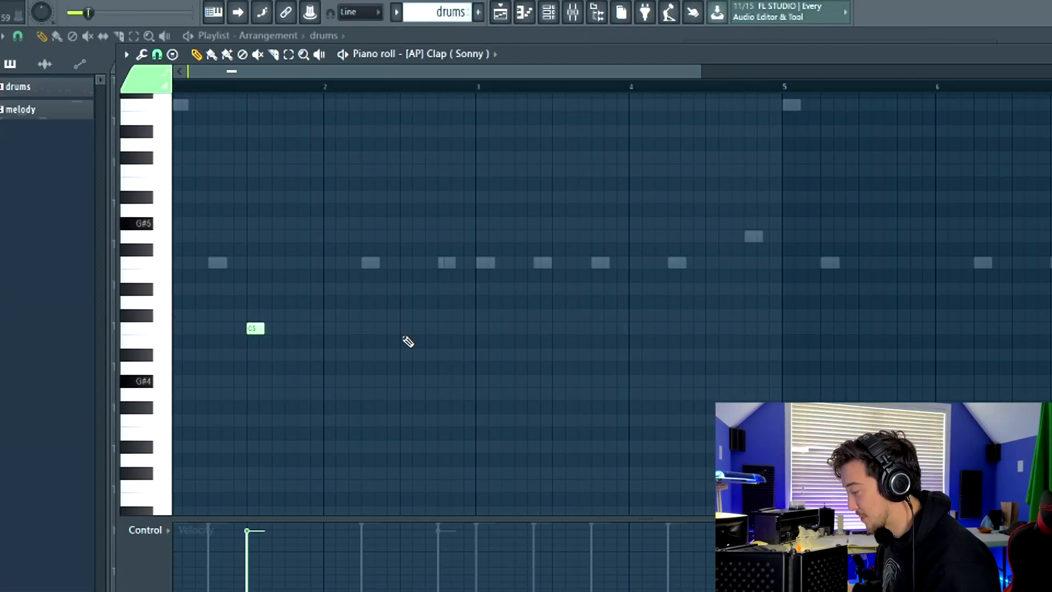
pyautogui.press('space')
# Step: Place C5 clap notes, one per bar, in the [AP] Clap (Sonny) piano roll
pyautogui.click(406, 330)
pyautogui.click(557, 329)
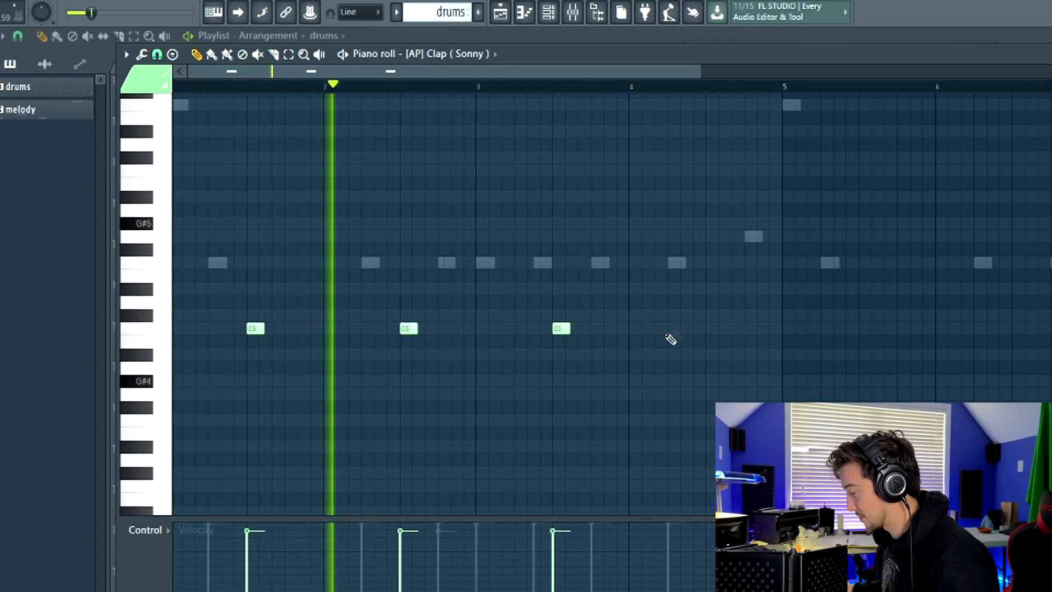
pyautogui.click(710, 330)
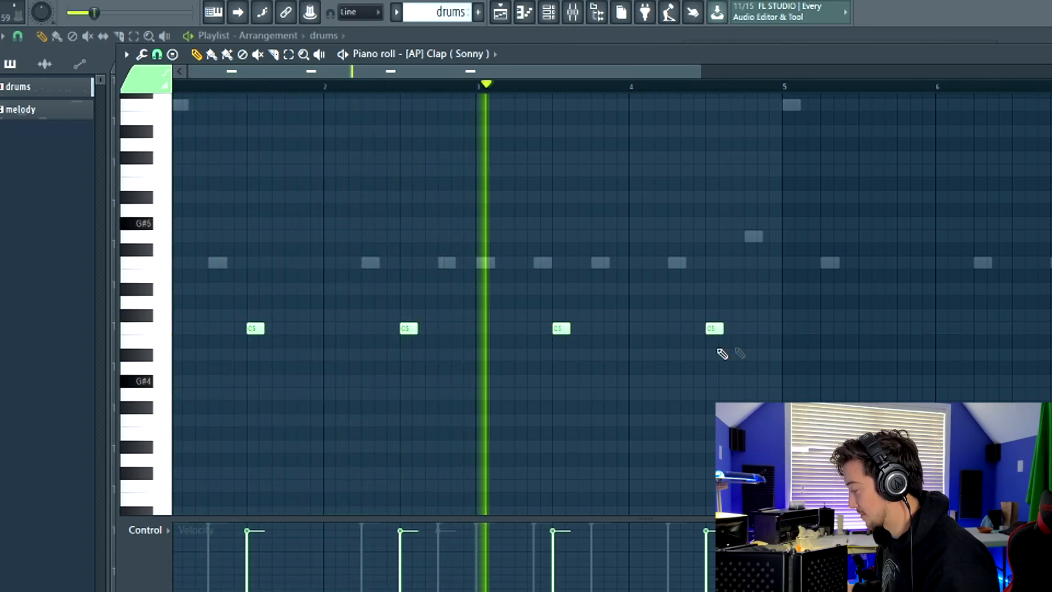
pyautogui.scroll(-3, 789, 340)
pyautogui.scroll(-1, 756, 298)
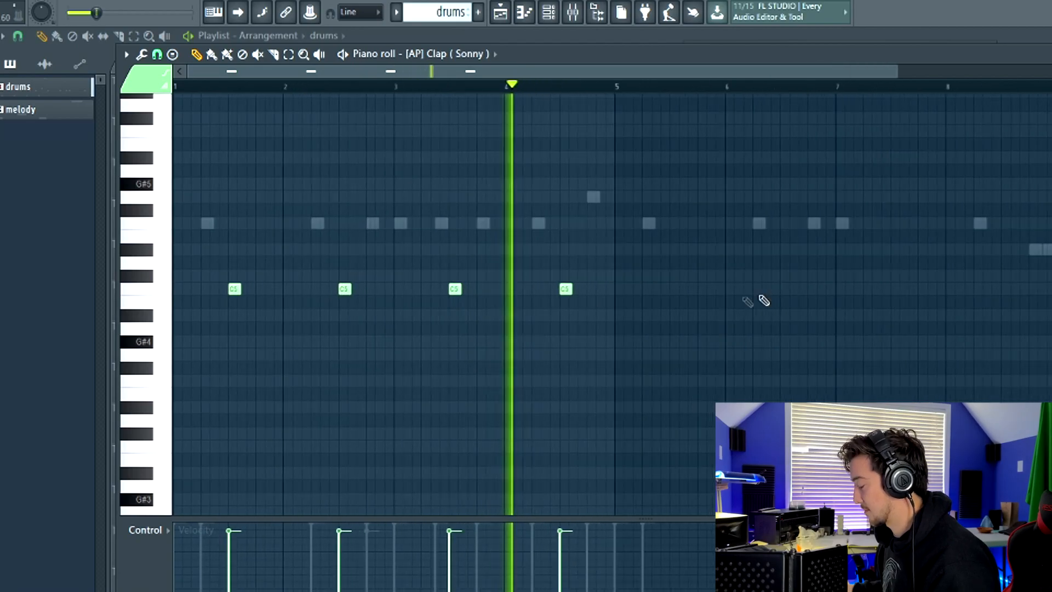
# Step: Add and position three C#5 hi-hat notes at the start of the [AP] Hihat (Benihana) pattern
pyautogui.scroll(3, 566, 244)
pyautogui.moveTo(616, 88); pyautogui.dragTo(337, 141)
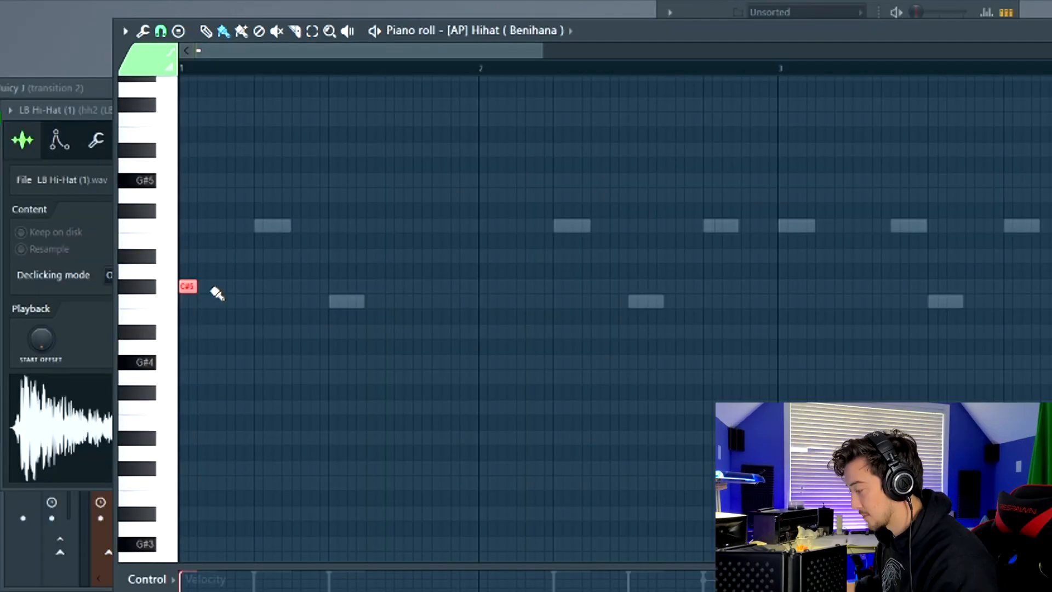
pyautogui.moveTo(224, 290); pyautogui.dragTo(215, 292)
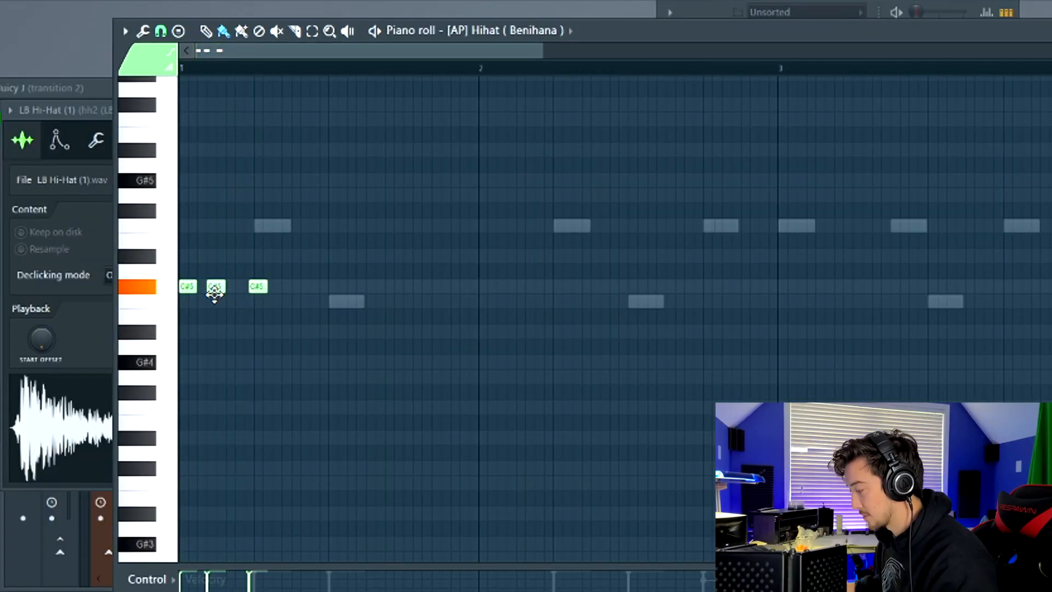
pyautogui.press('space')
pyautogui.scroll(2, 227, 282)
pyautogui.moveTo(258, 290); pyautogui.dragTo(243, 291)
pyautogui.press('space')
pyautogui.scroll(-4, 203, 259)
pyautogui.press('space')
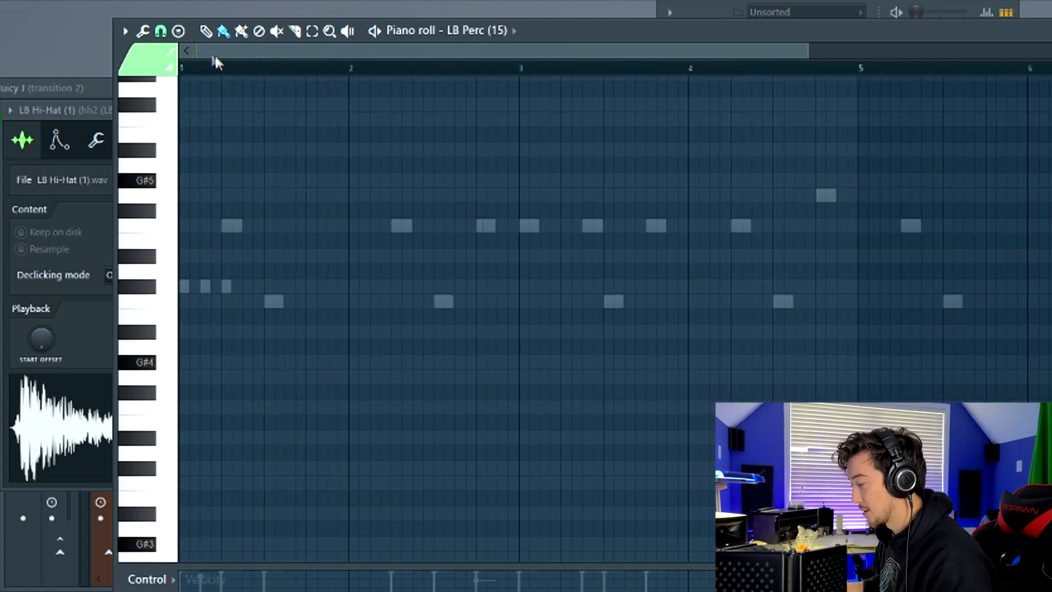
# Step: Place short rim notes just after the first beat in the Onlyx - Rim (OG Balenciaga) pattern
pyautogui.click(160, 31)
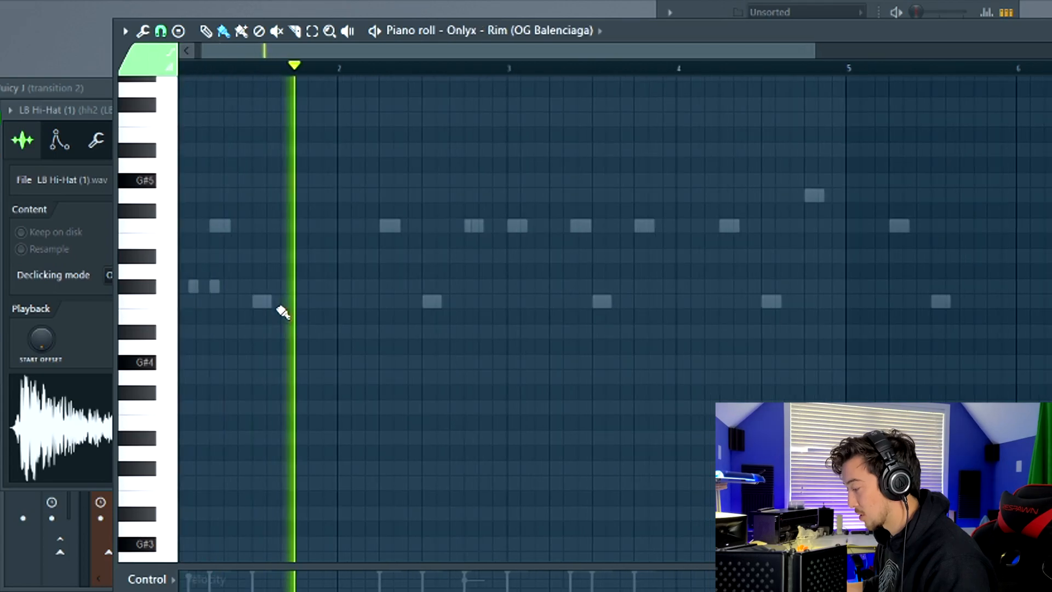
pyautogui.click(286, 301)
pyautogui.click(313, 302)
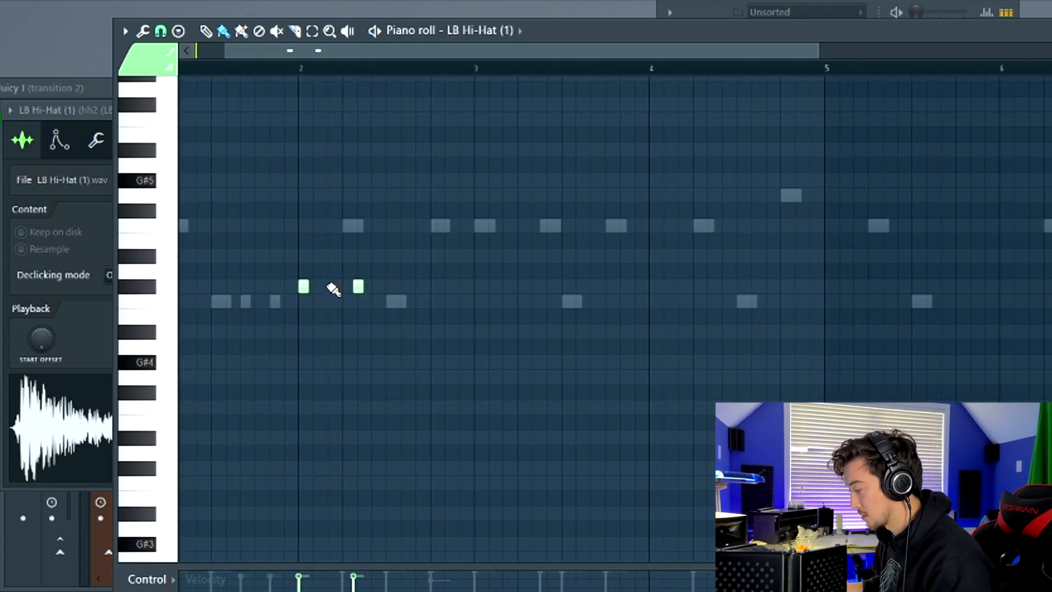
pyautogui.click(333, 289)
pyautogui.press('space')
# Step: Reposition a C#5 note in the LB Hi-Hat (1) pattern
pyautogui.scroll(2, 353, 295)
pyautogui.rightClick(353, 290)
pyautogui.click(355, 287)
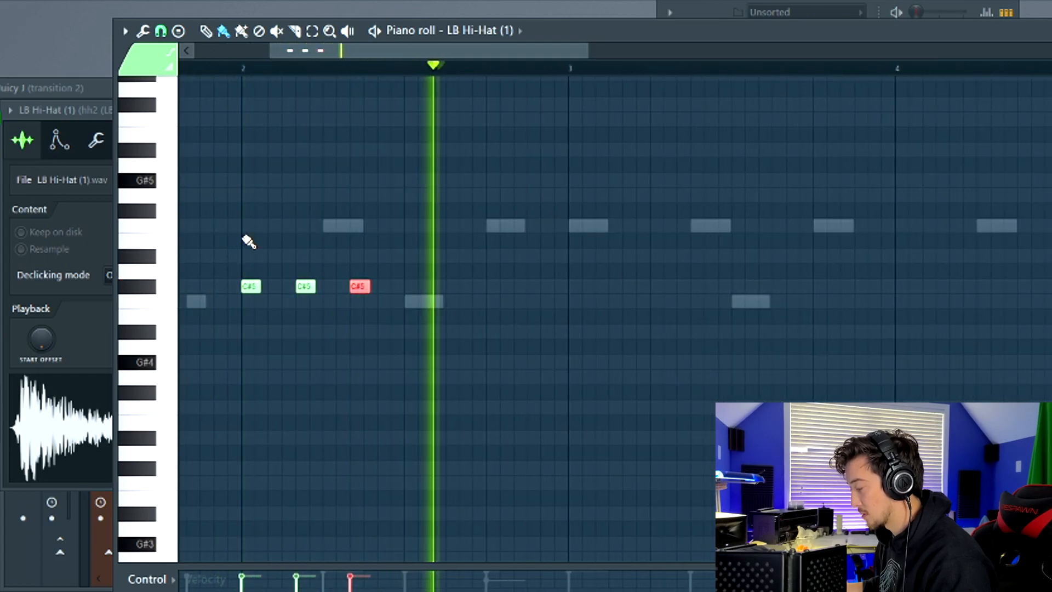
# Step: Set the snap to 1/3 step, select a run of hi-hat notes and shift them down
pyautogui.click(161, 30)
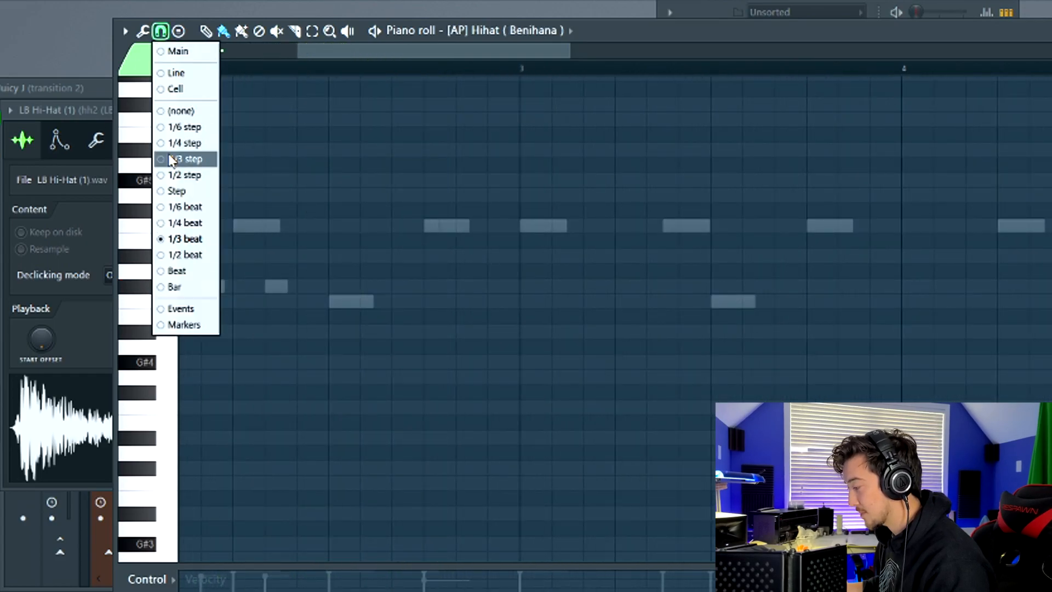
pyautogui.click(171, 160)
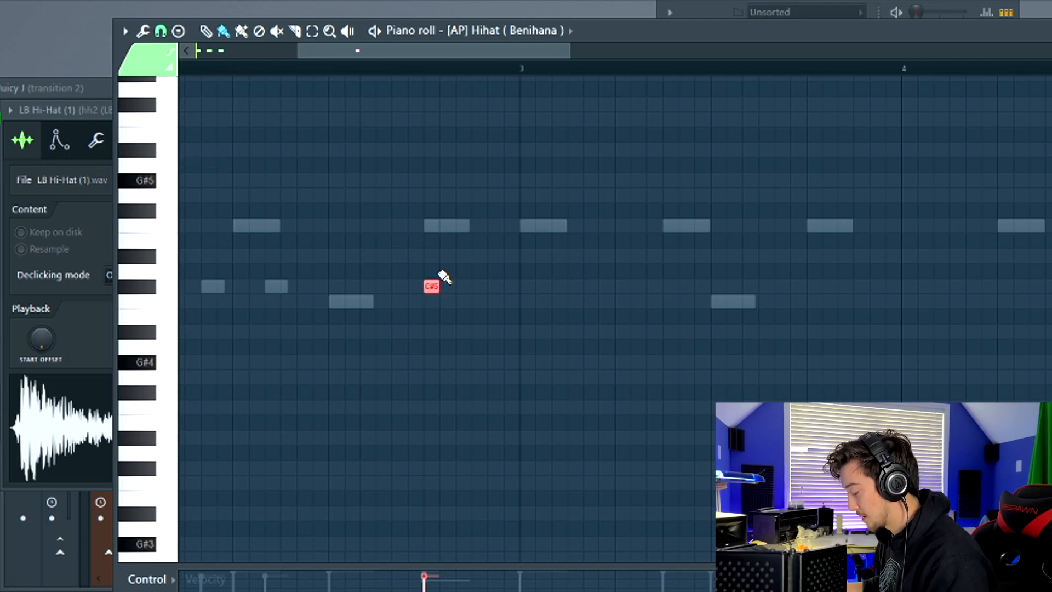
pyautogui.press('e')
pyautogui.moveTo(445, 268); pyautogui.dragTo(509, 273)
pyautogui.hotkey('shift', 'Down')
pyautogui.click(432, 383)
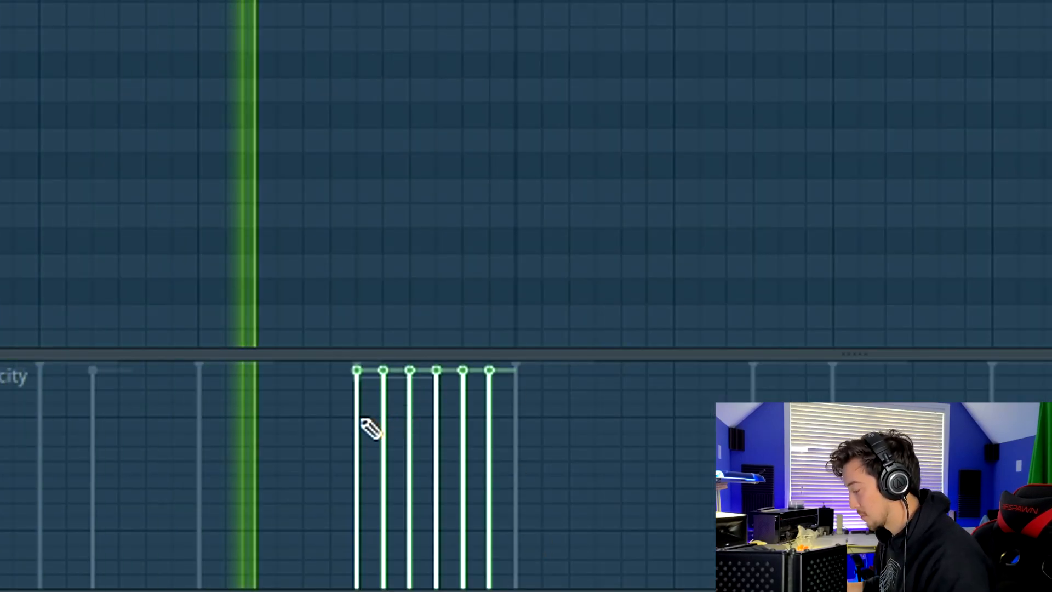
# Step: Draw a sloped velocity ramp across the six roll notes in the velocity lane
pyautogui.moveTo(372, 428); pyautogui.dragTo(463, 493)
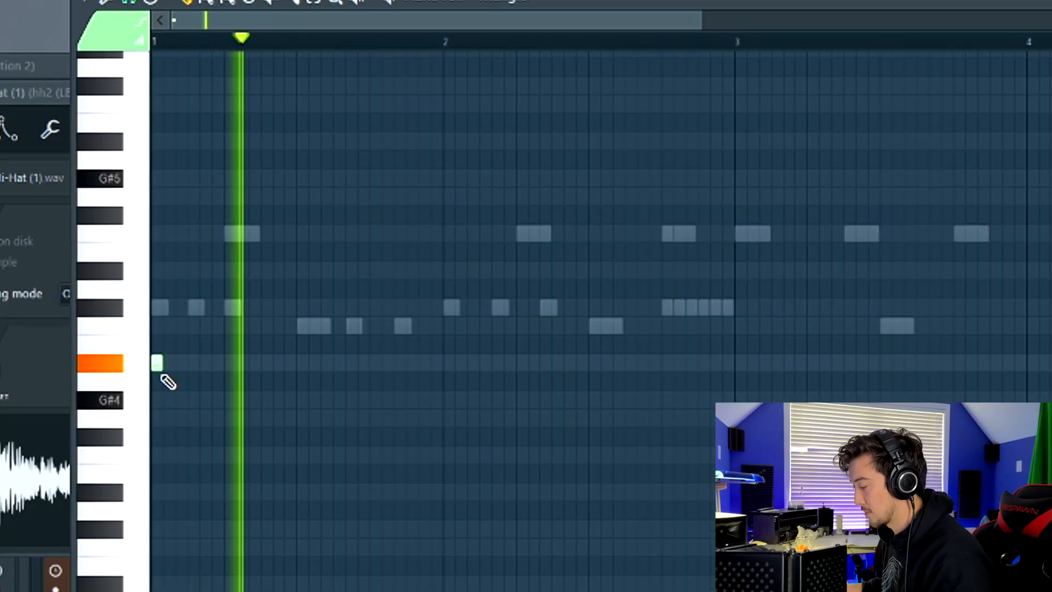
pyautogui.scroll(-3, 462, 372)
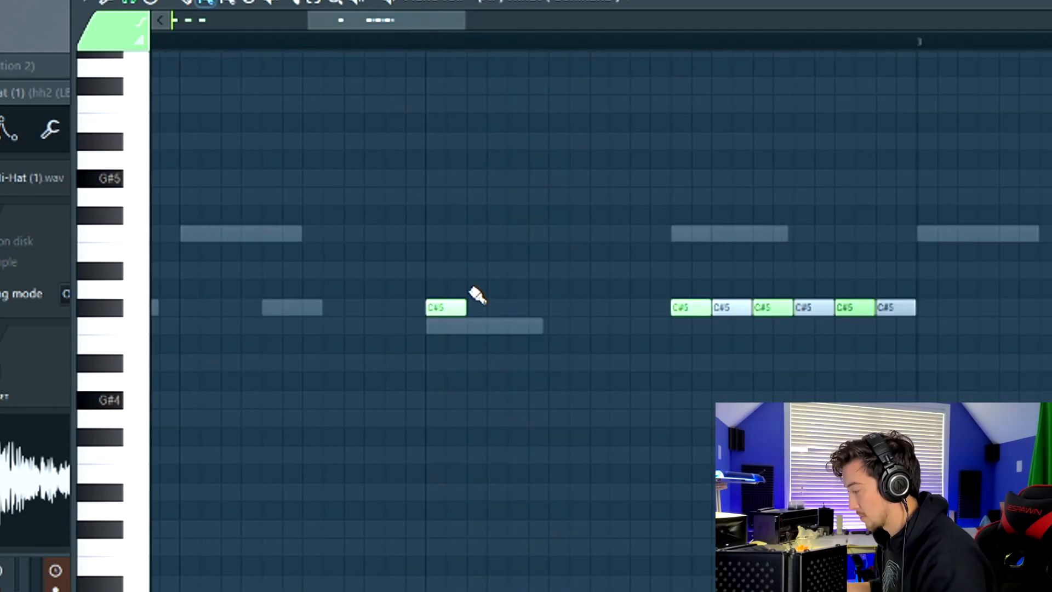
# Step: Build C#5 triplet hi-hat rolls leading into the snares and play them back
pyautogui.moveTo(470, 288); pyautogui.dragTo(518, 289)
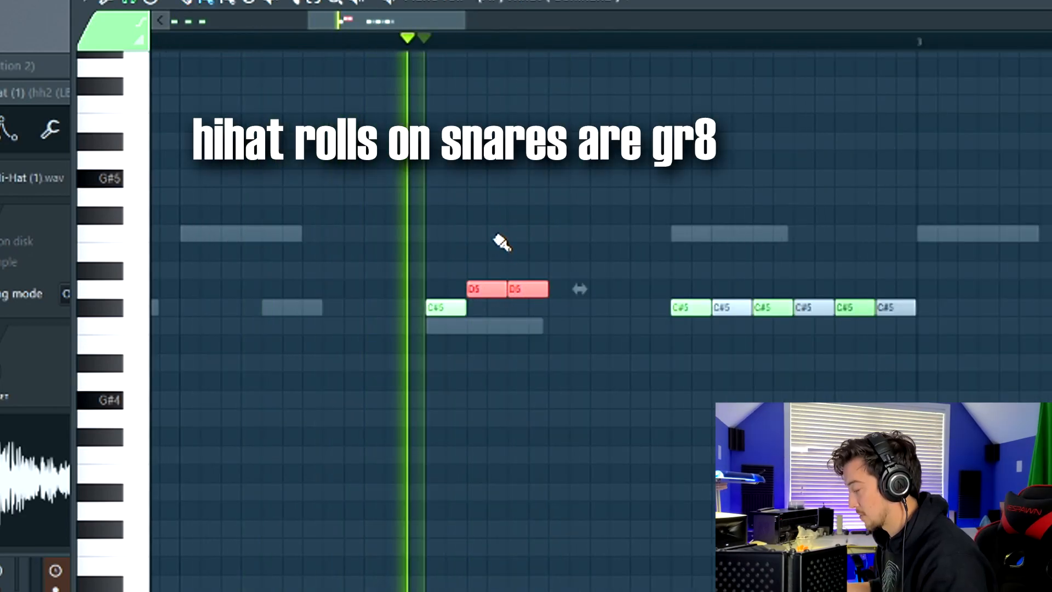
pyautogui.rightClick(469, 208)
pyautogui.press('space')
pyautogui.moveTo(475, 297)
pyautogui.mouseDown()
pyautogui.moveTo(486, 317)
pyautogui.moveTo(525, 314)
pyautogui.mouseUp()
pyautogui.press('space')
pyautogui.press('space')
pyautogui.press('space')
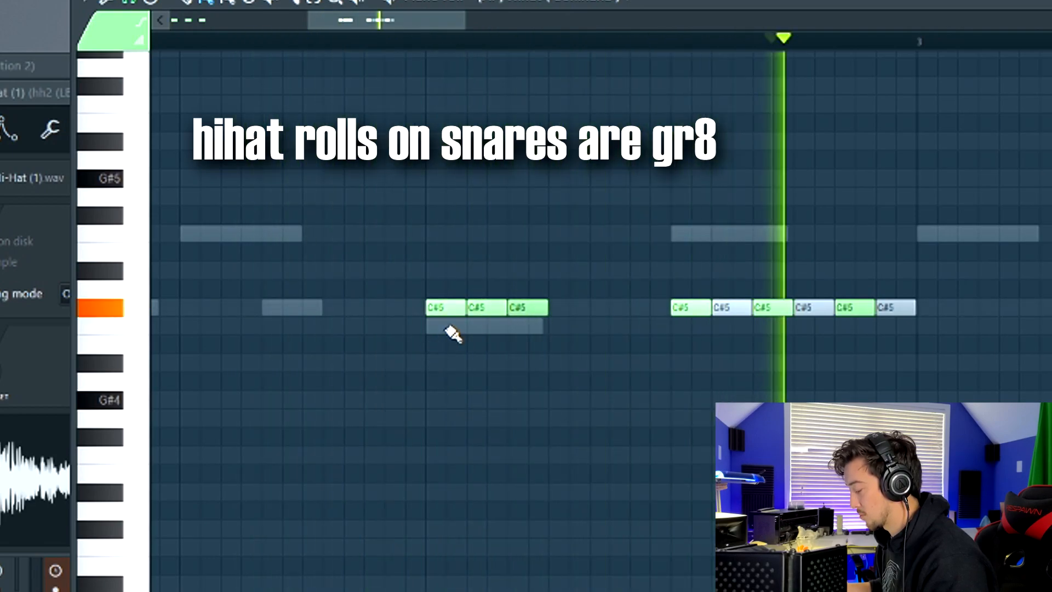
# Step: Add another C#5 hi-hat note right after the first triplet roll and play the pattern back
pyautogui.press('space')
pyautogui.click(560, 309)
pyautogui.press('space')
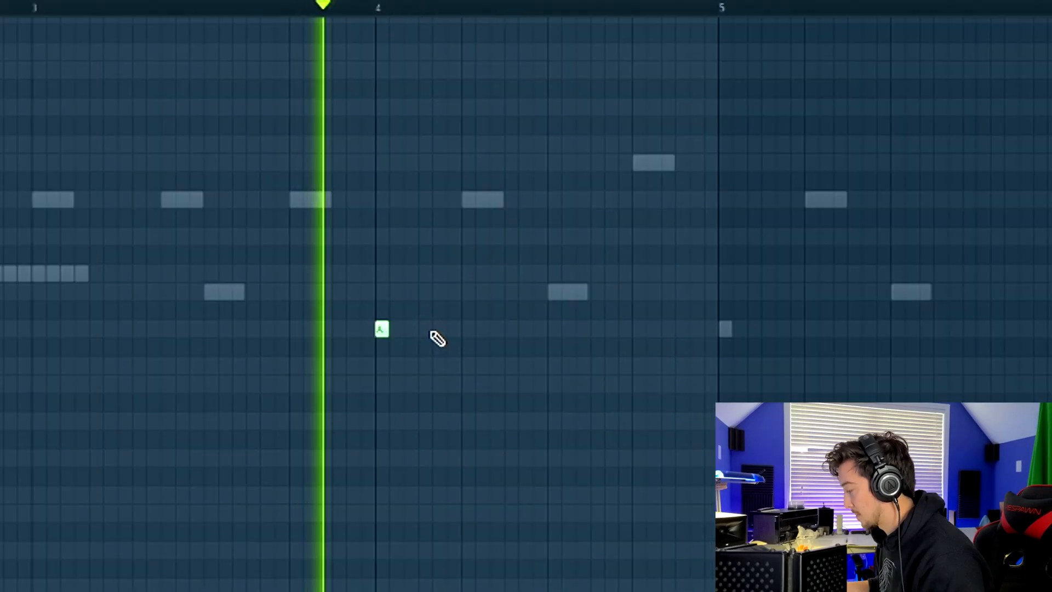
# Step: Build a six-note D5 roll at the start of bar 4 and play it back
pyautogui.click(439, 329)
pyautogui.click(494, 328)
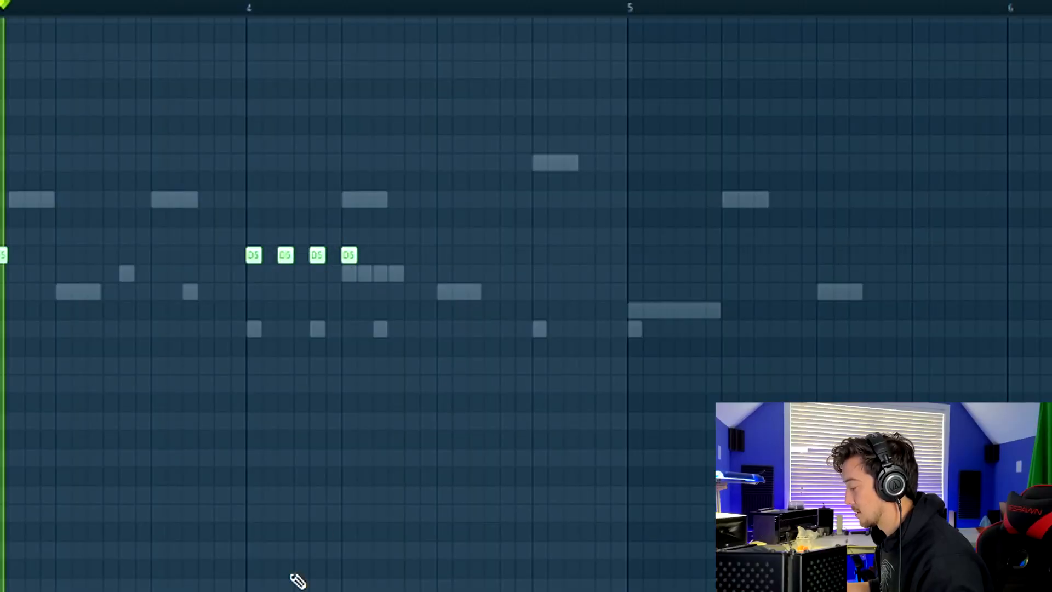
pyautogui.keyDown('ctrl'); pyautogui.scroll(-2, 296, 173); pyautogui.keyUp('ctrl')
pyautogui.press('space')
pyautogui.keyDown('ctrl'); pyautogui.scroll(3, 437, 237); pyautogui.keyUp('ctrl')
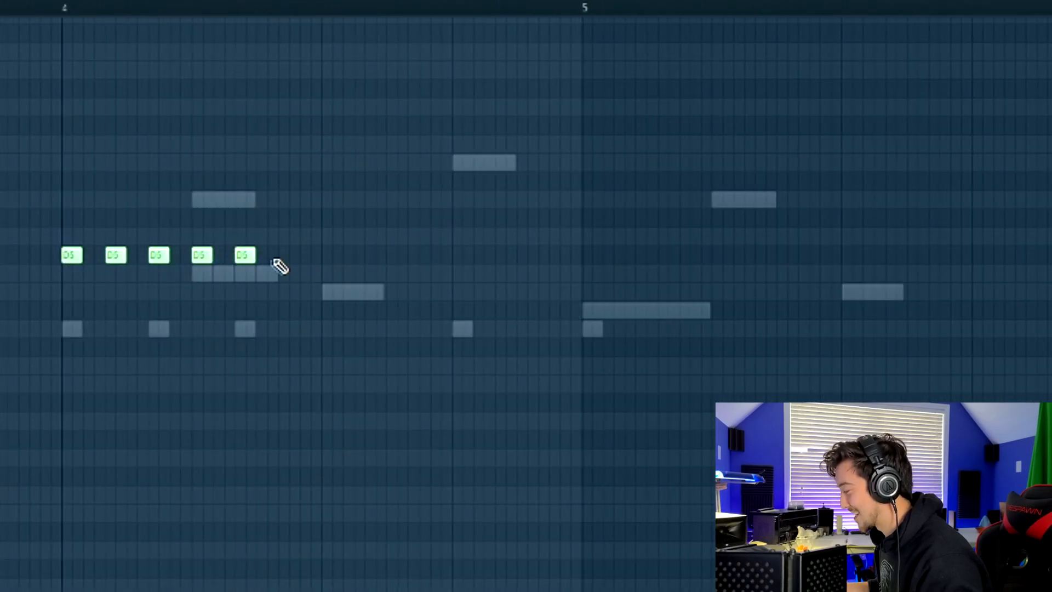
pyautogui.keyDown('ctrl'); pyautogui.scroll(-3, 251, 199); pyautogui.keyUp('ctrl')
pyautogui.press('space')
pyautogui.keyDown('ctrl'); pyautogui.scroll(2, 227, 415); pyautogui.keyUp('ctrl')
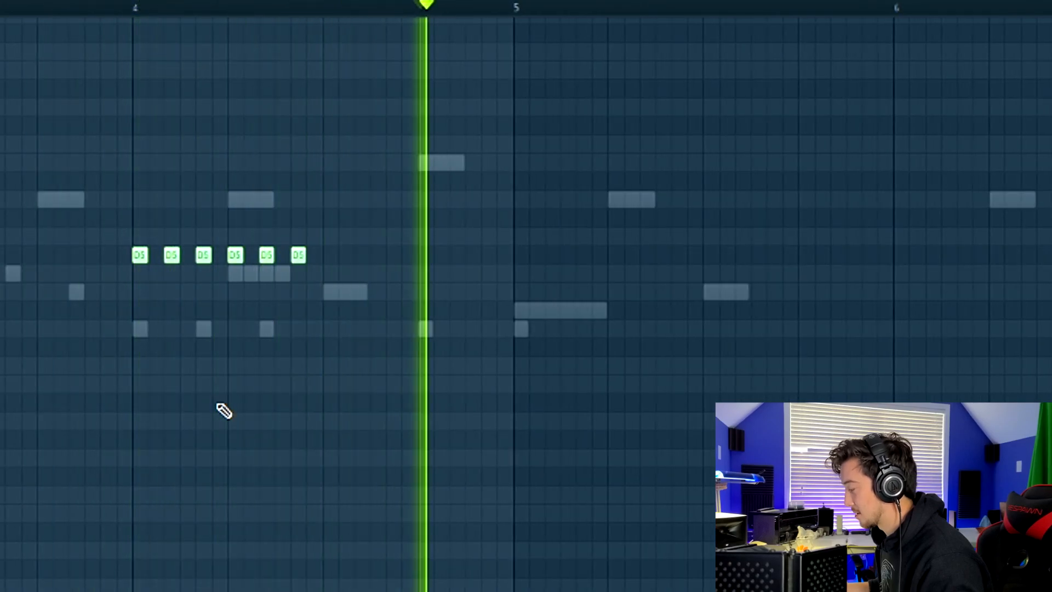
pyautogui.press('space')
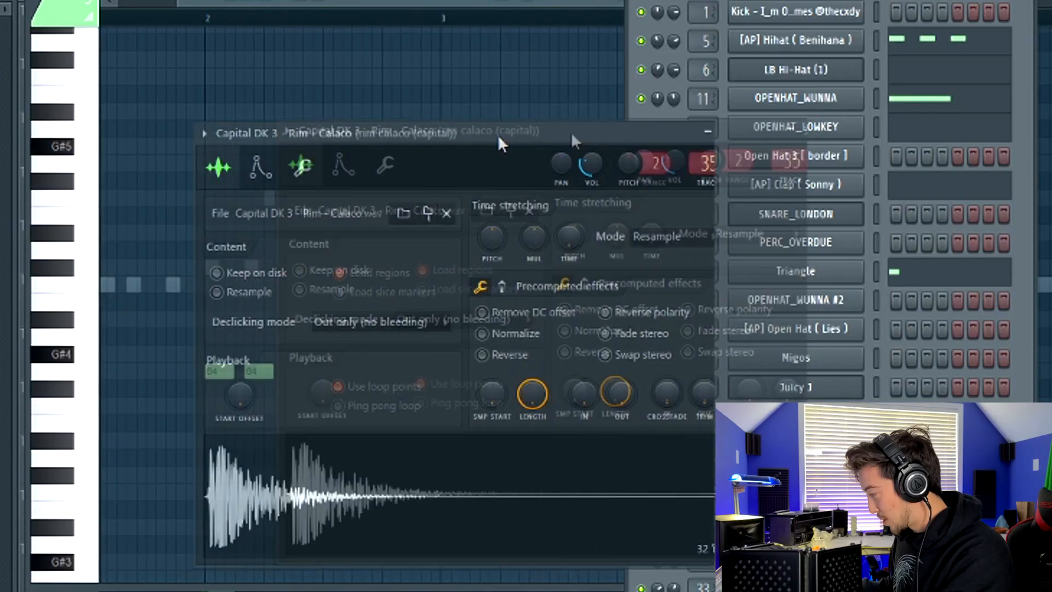
# Step: Move the Capital DK 3 Rim channel window aside and show the note pan lane for its G4 notes
pyautogui.moveTo(643, 107); pyautogui.dragTo(722, 46)
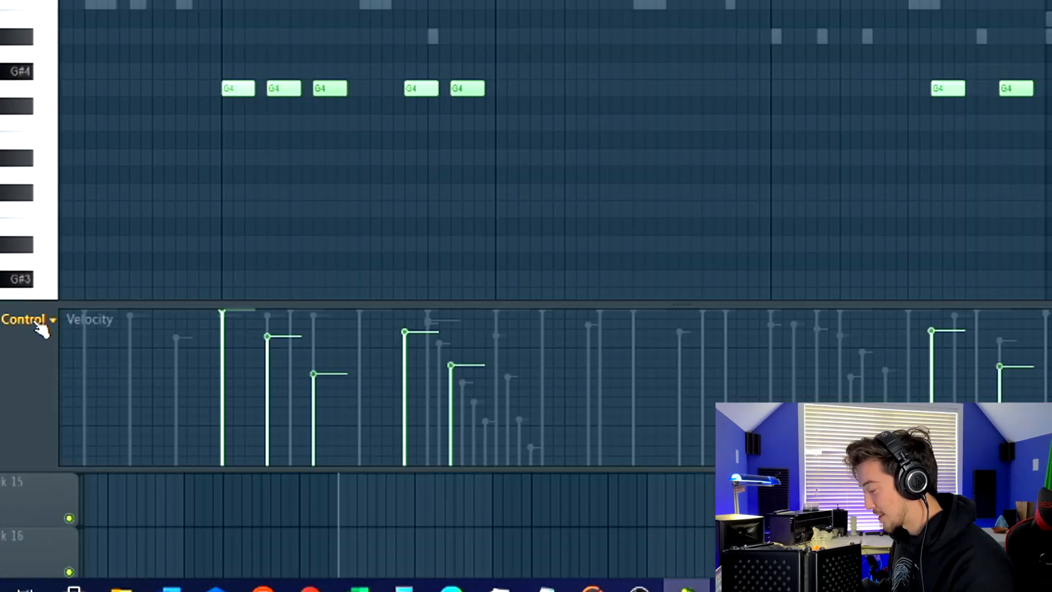
pyautogui.click(39, 326)
pyautogui.click(44, 358)
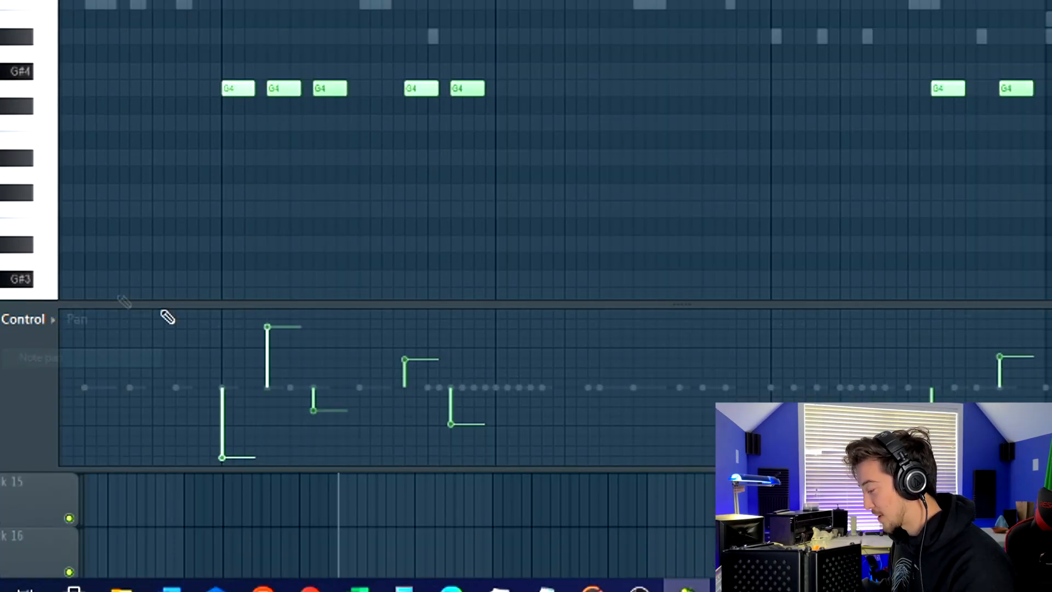
pyautogui.scroll(-3, 225, 291)
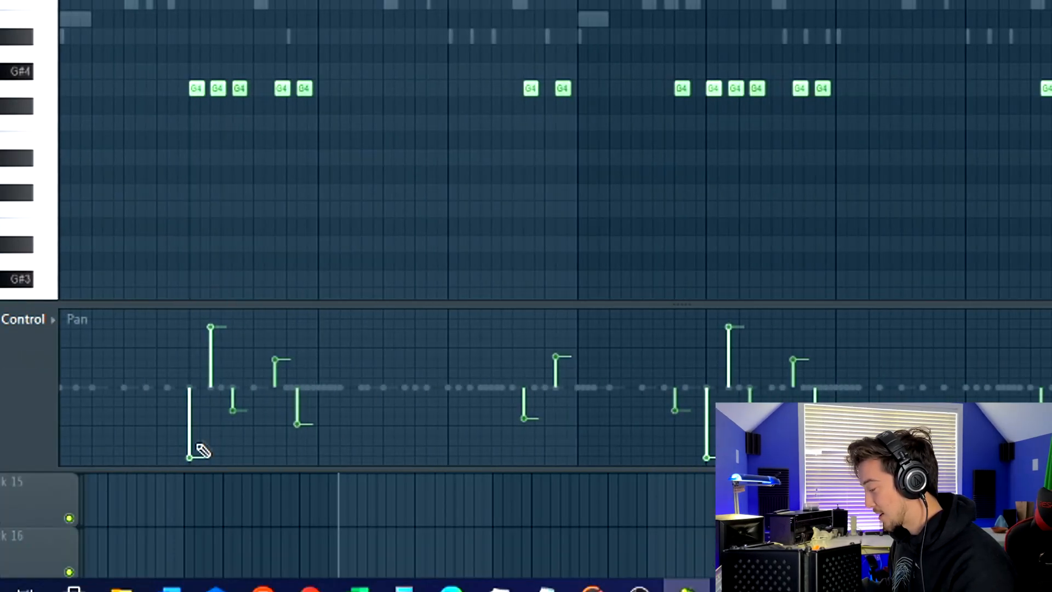